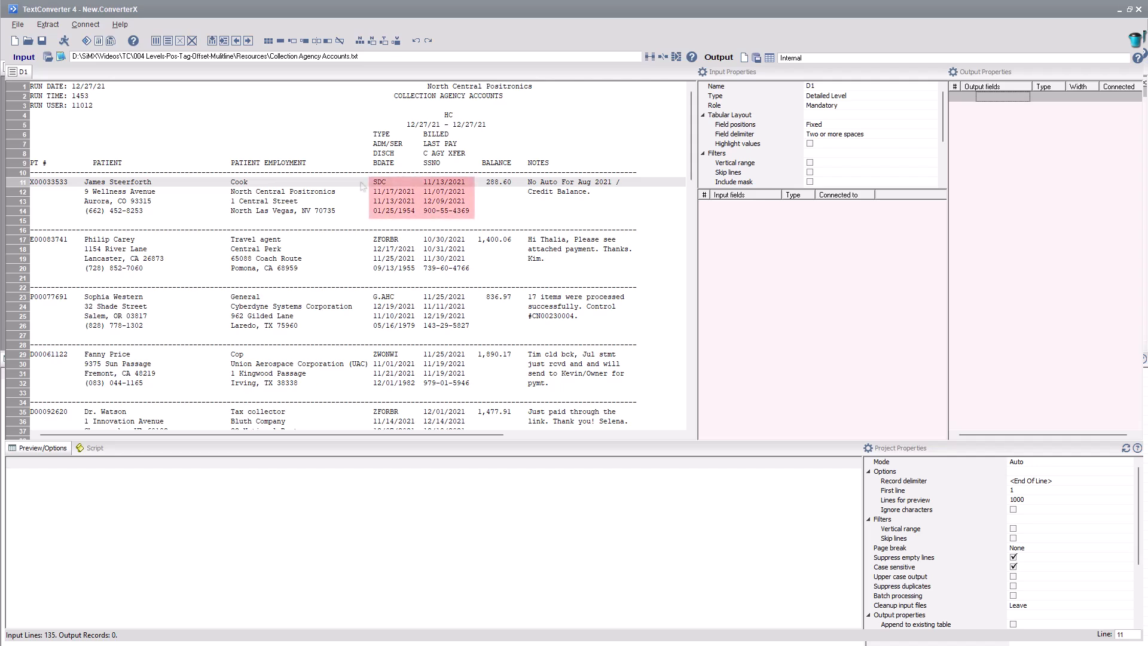
Set up tabular fields from the first record's four-line TYPE-to-BALANCE block, then narrow the LAST PAY and C AGY XFER date fields to their dates
{"action": "left_click_drag", "start_coordinate": [361, 178], "coordinate": [519, 216]}
{"action": "right_click", "coordinate": [496, 214]}
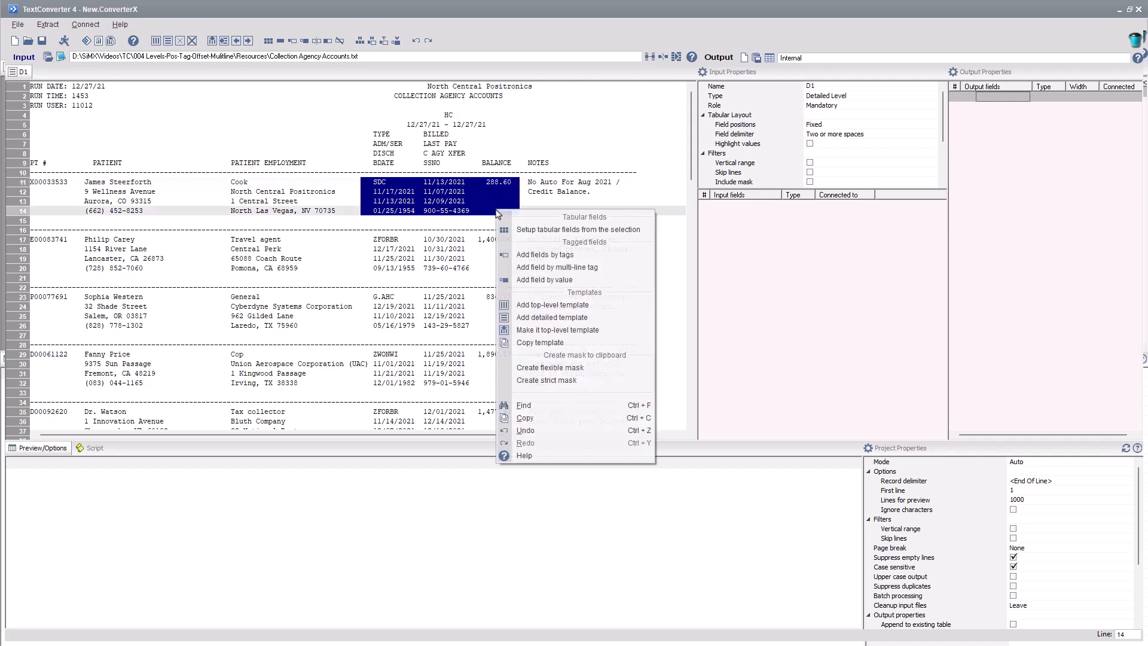
{"action": "left_click", "coordinate": [519, 231]}
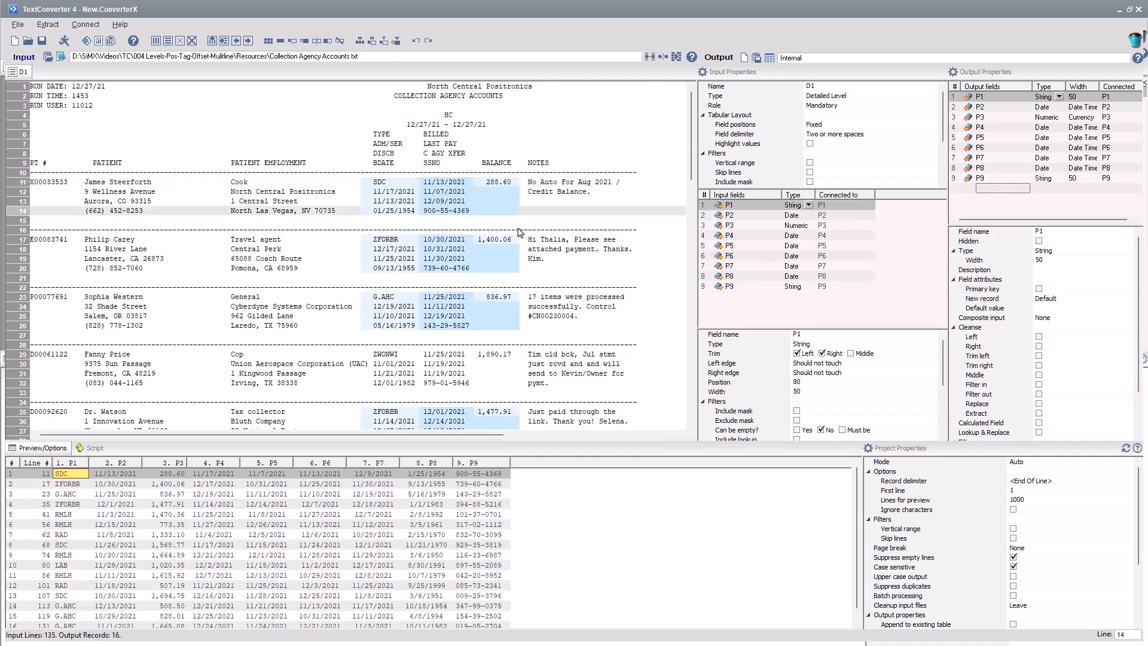
{"action": "left_click", "coordinate": [516, 203]}
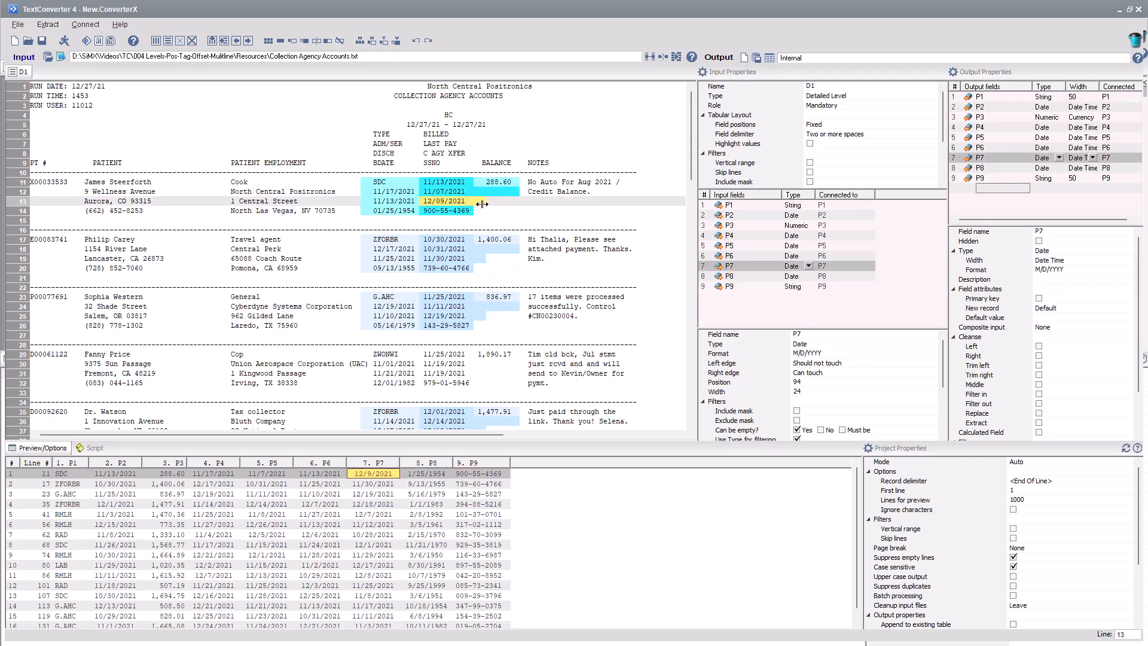
{"action": "left_click", "coordinate": [518, 192]}
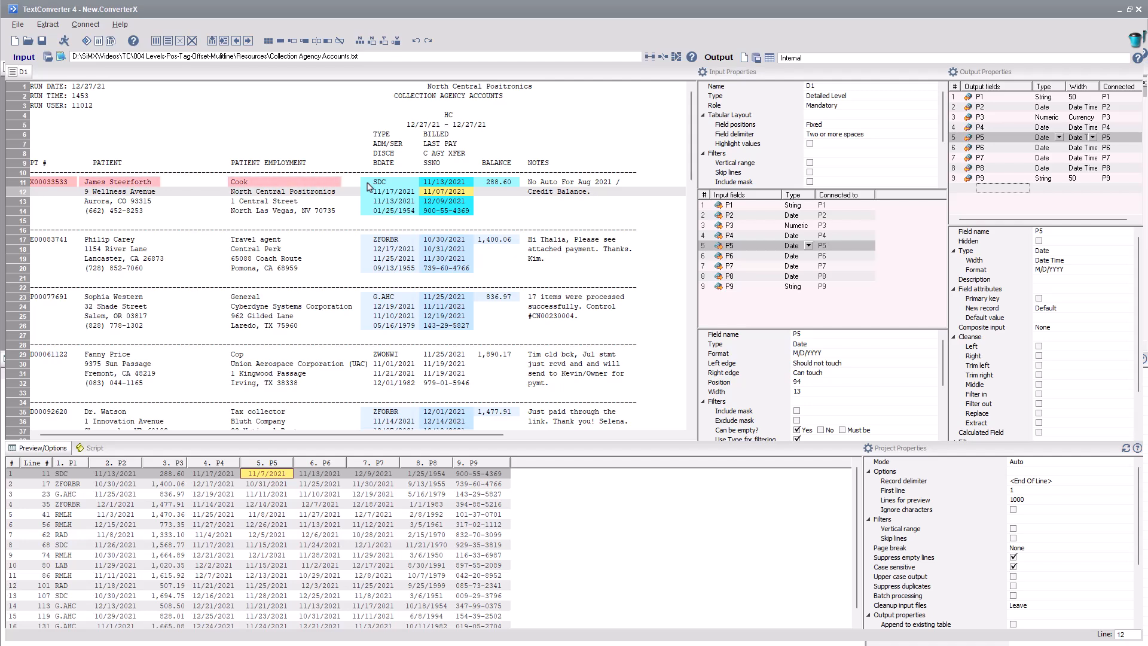
Split the record's first line into separate fields for the PT #, PATIENT and PATIENT EMPLOYMENT columns
{"action": "right_click", "coordinate": [368, 183]}
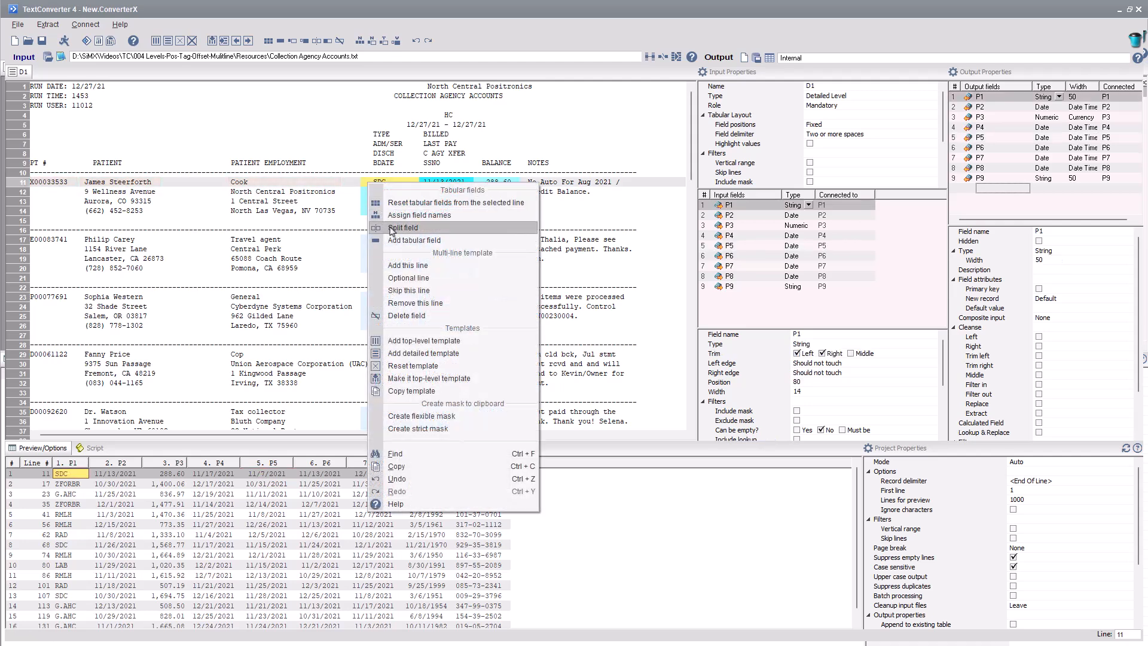
{"action": "left_click", "coordinate": [392, 229]}
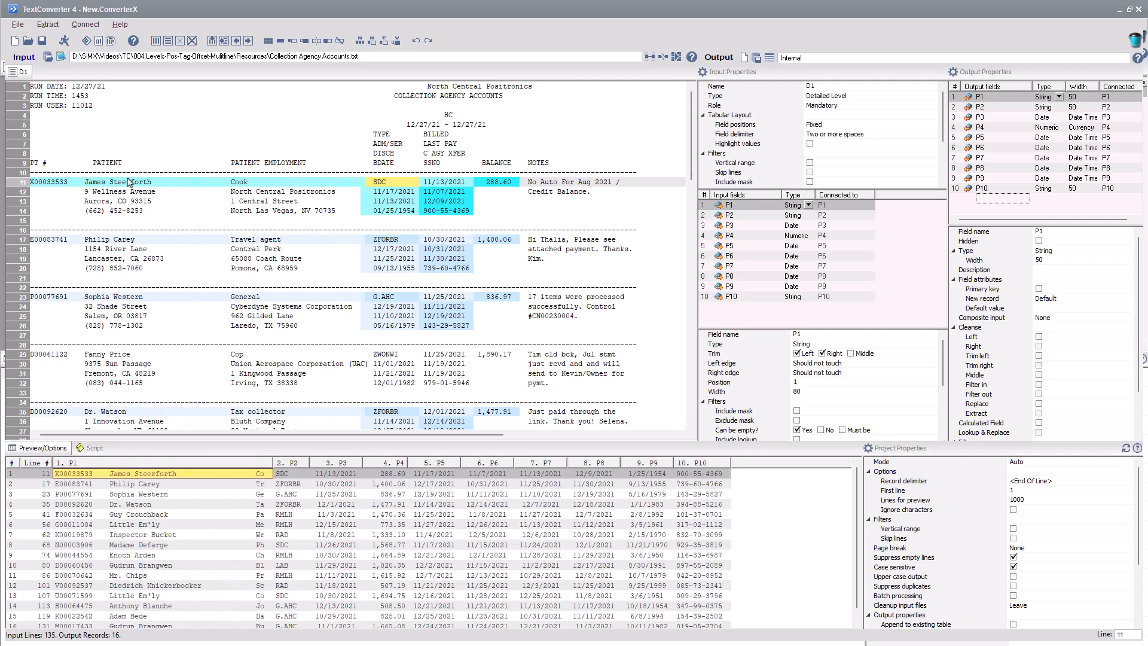
{"action": "right_click", "coordinate": [205, 185]}
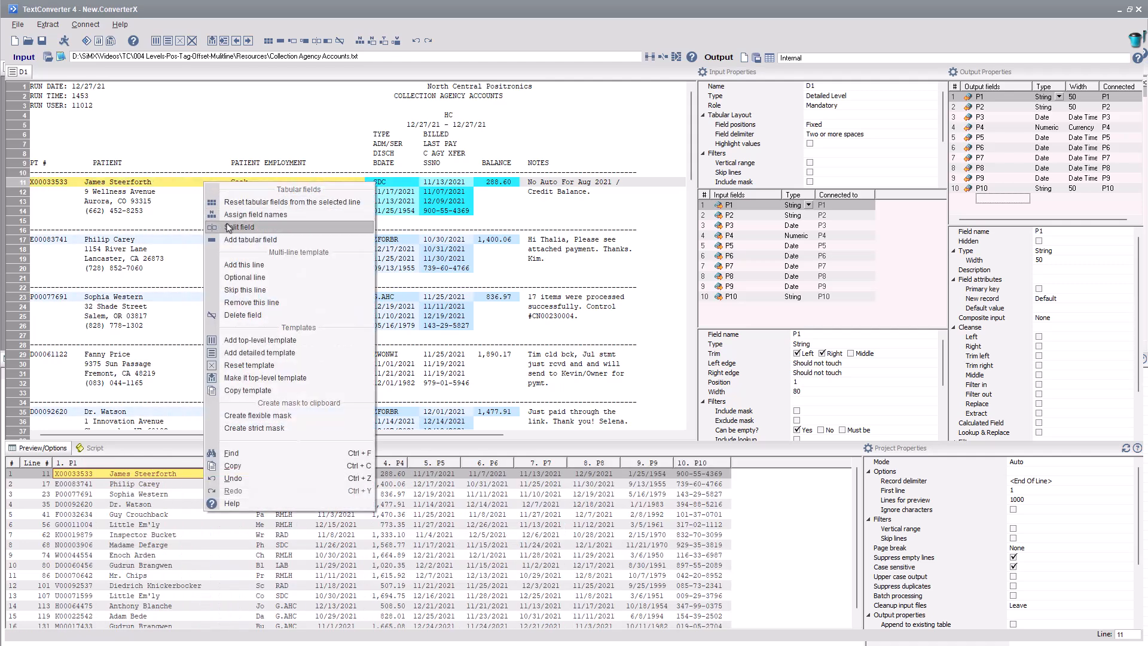
{"action": "left_click", "coordinate": [233, 227]}
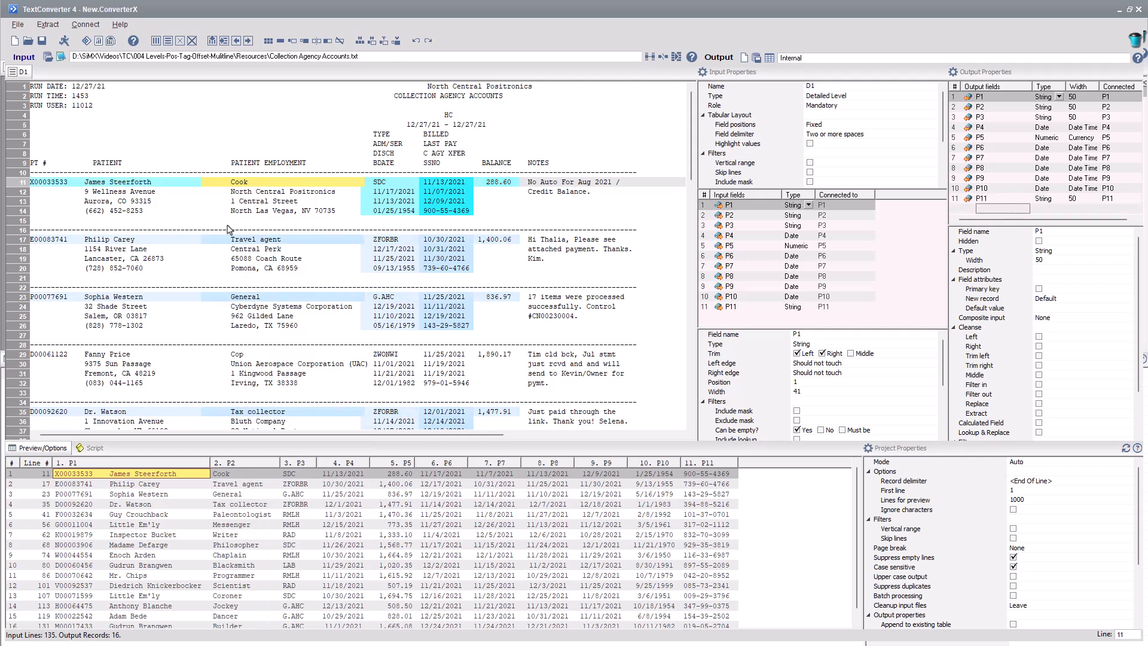
{"action": "right_click", "coordinate": [77, 187]}
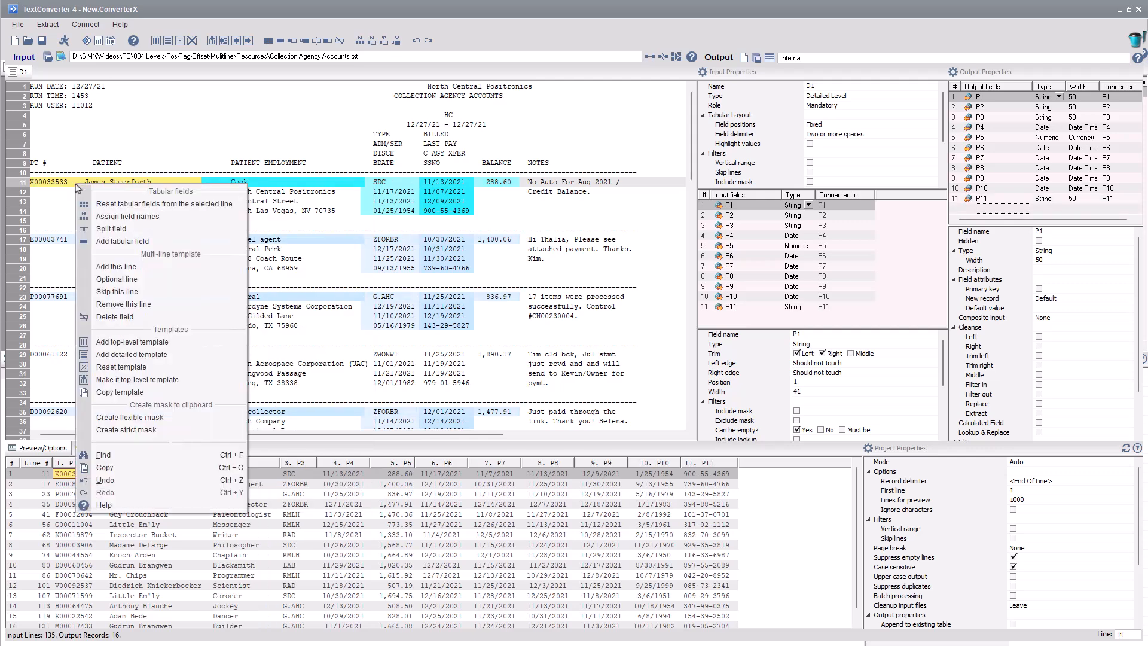
{"action": "left_click", "coordinate": [112, 228]}
Assign field names from the report's four-line column header, spanning PT # through BALANCE
{"action": "left_click_drag", "start_coordinate": [519, 168], "coordinate": [37, 141]}
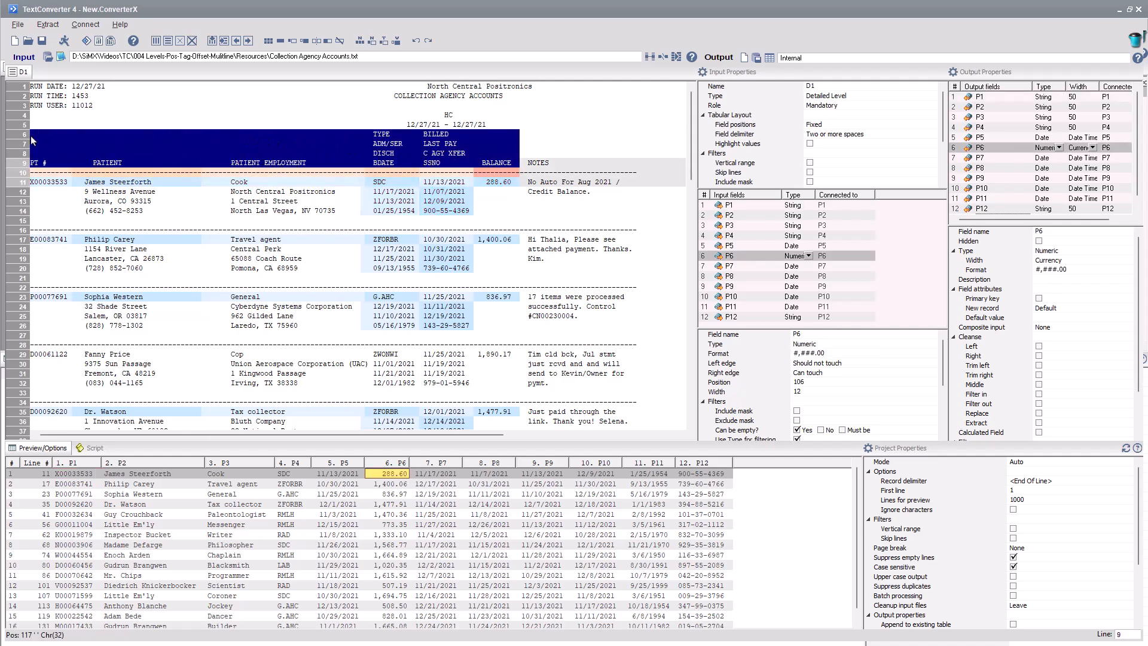
{"action": "right_click", "coordinate": [38, 140]}
{"action": "left_click", "coordinate": [81, 171]}
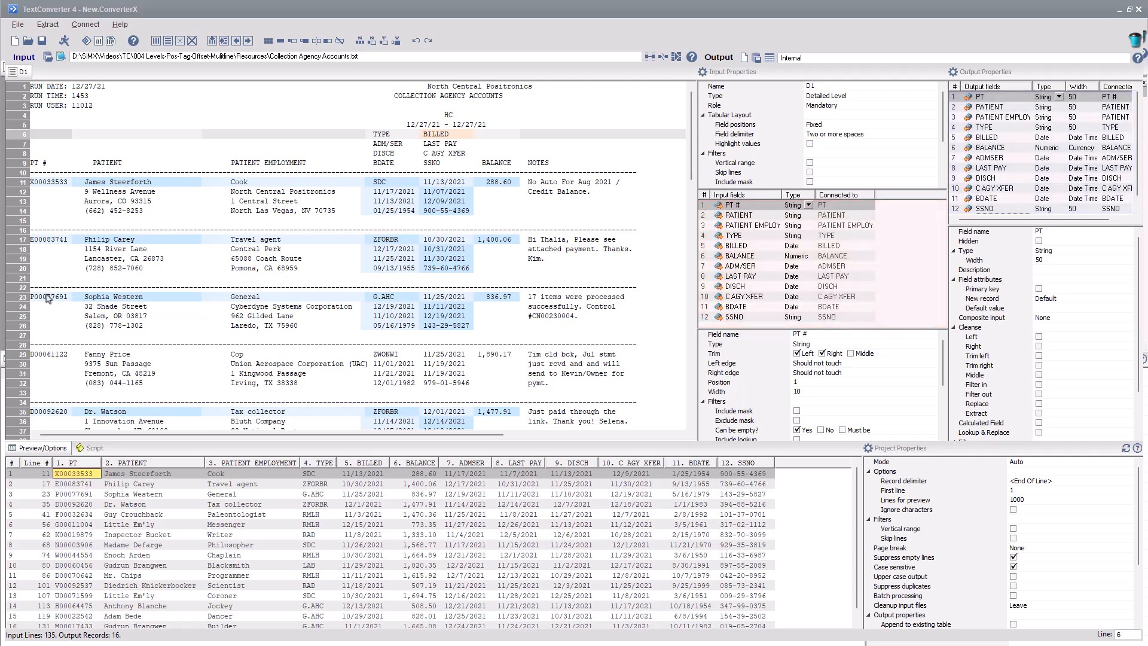
Shift the left edges of the ADM/SER, DISCH and TYPE fields rightward to clear the longest employer name
{"action": "left_click", "coordinate": [17, 358]}
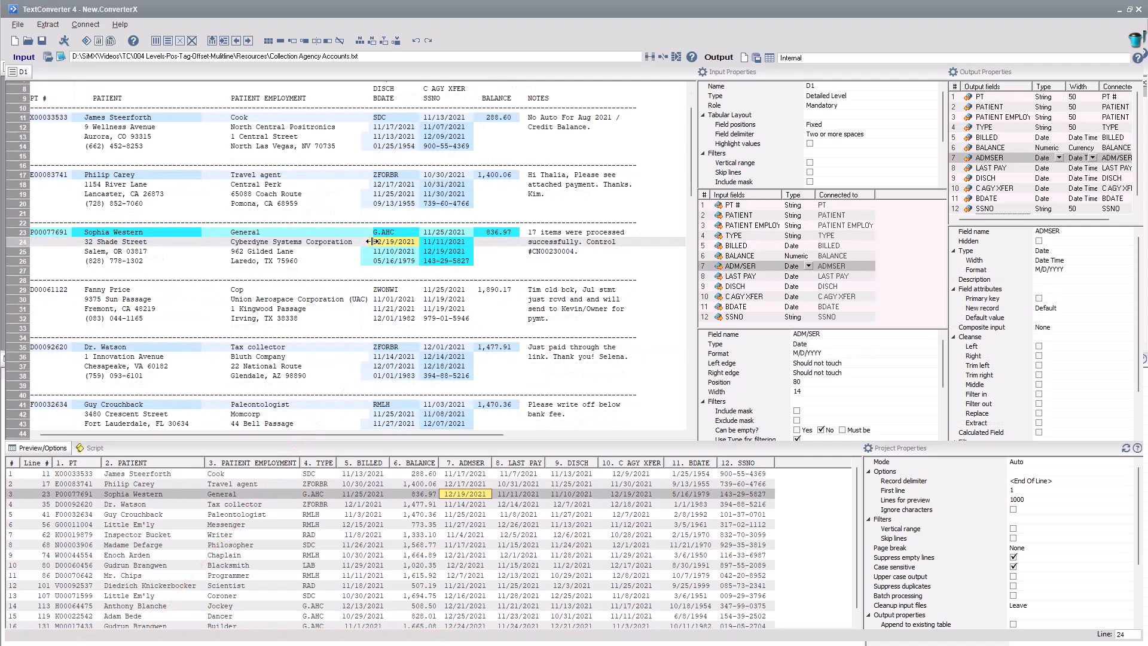
{"action": "left_click", "coordinate": [362, 251]}
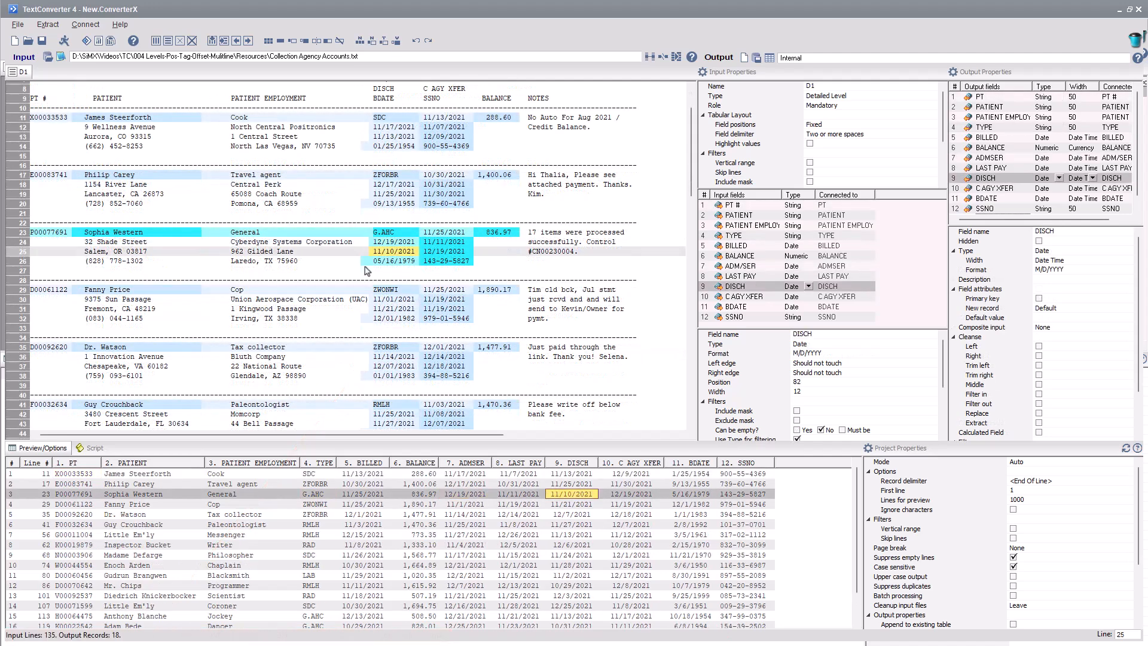
{"action": "left_click", "coordinate": [366, 233]}
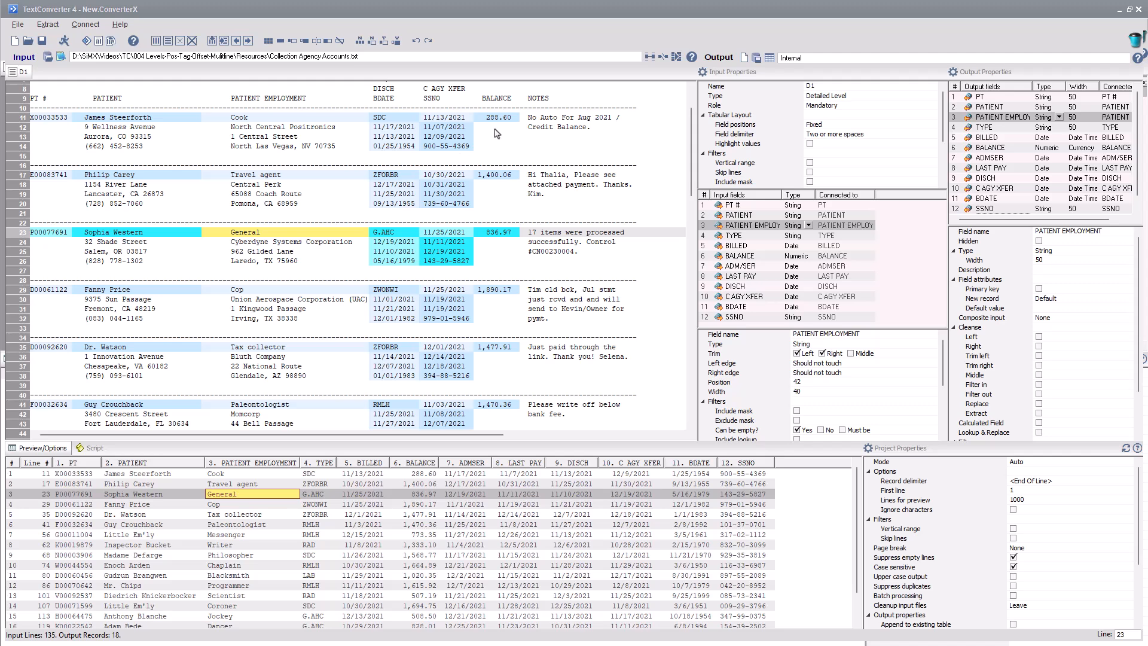
Add an offset field covering the first record's four-line NOTES block, anchored to the BALANCE field
{"action": "left_click_drag", "start_coordinate": [525, 113], "coordinate": [635, 151]}
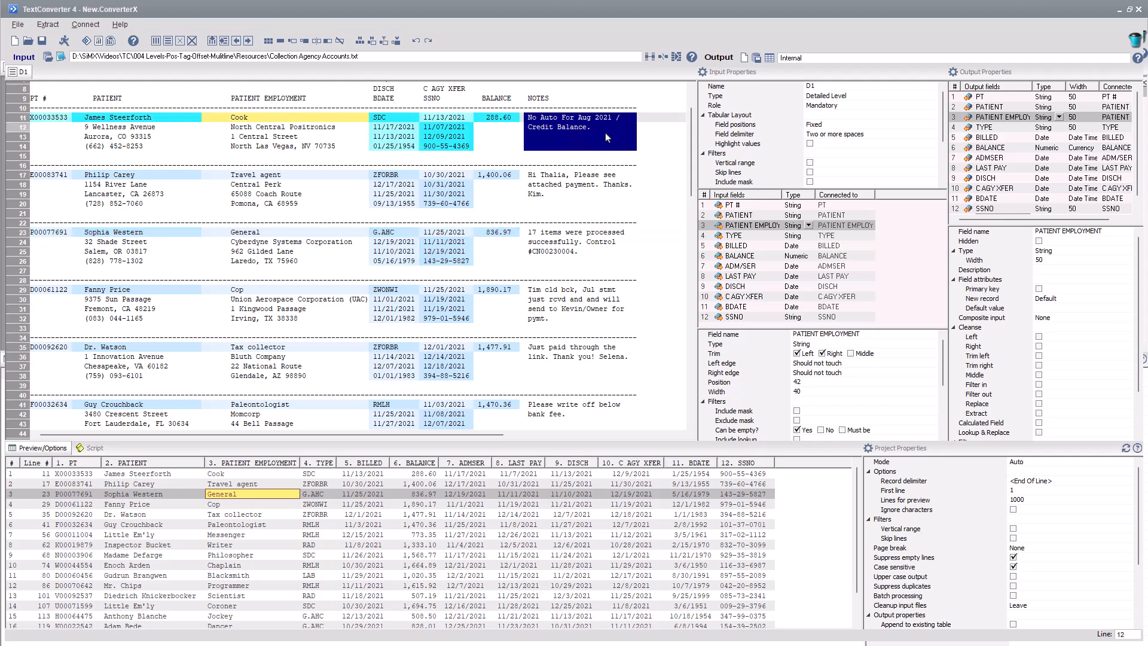
{"action": "right_click", "coordinate": [605, 131]}
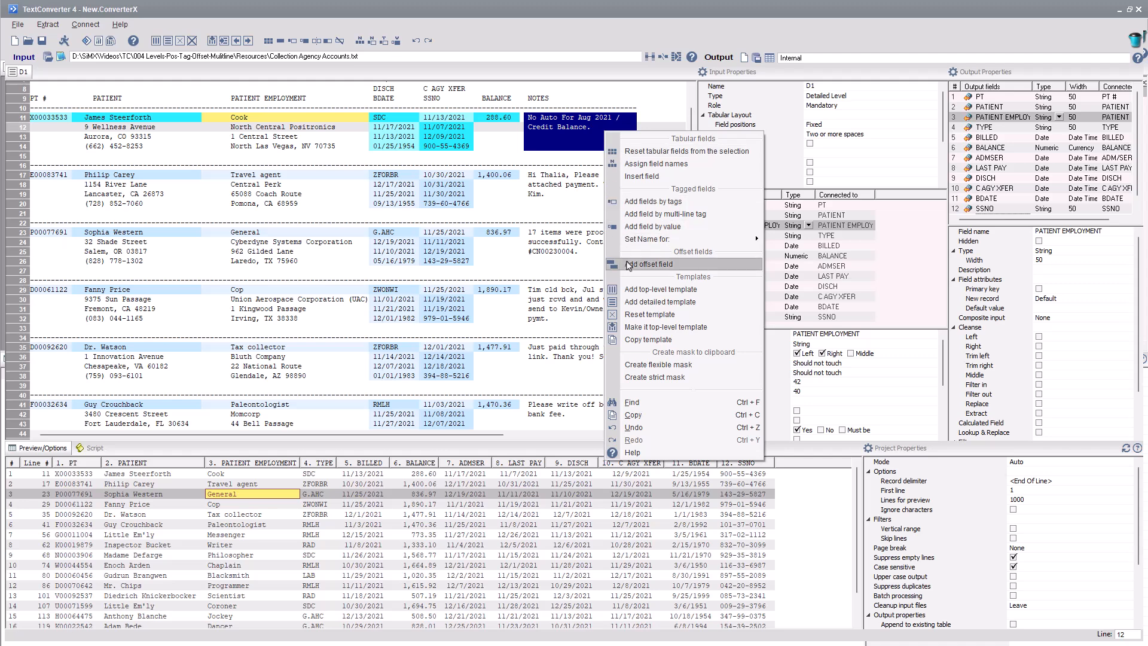
{"action": "left_click", "coordinate": [629, 265]}
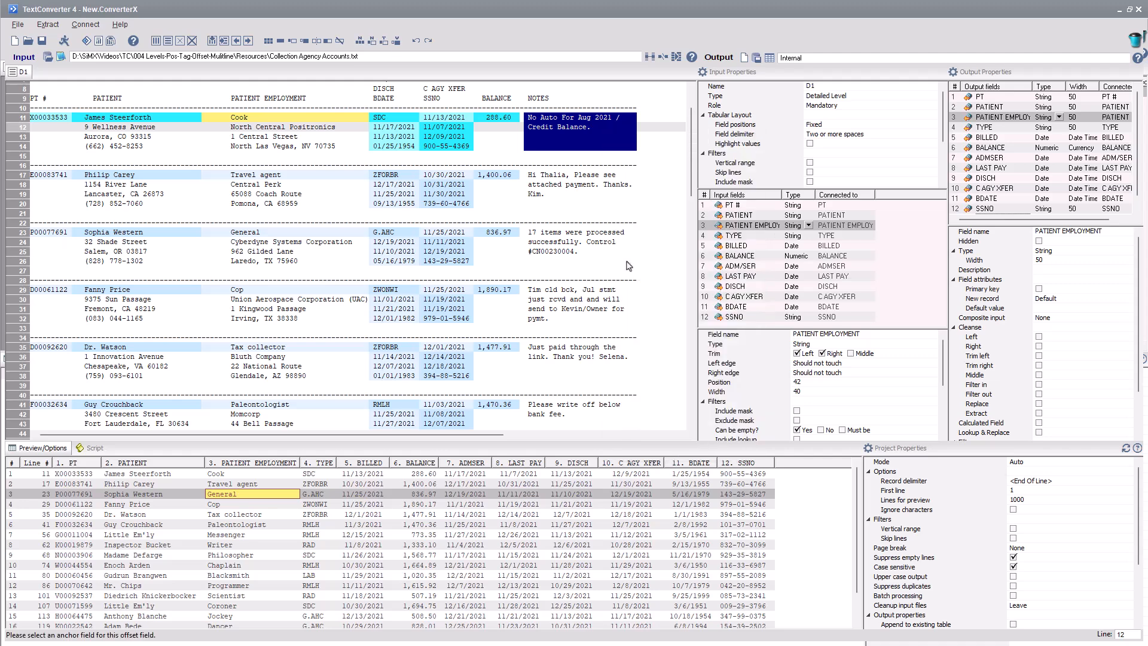
{"action": "left_click", "coordinate": [515, 125]}
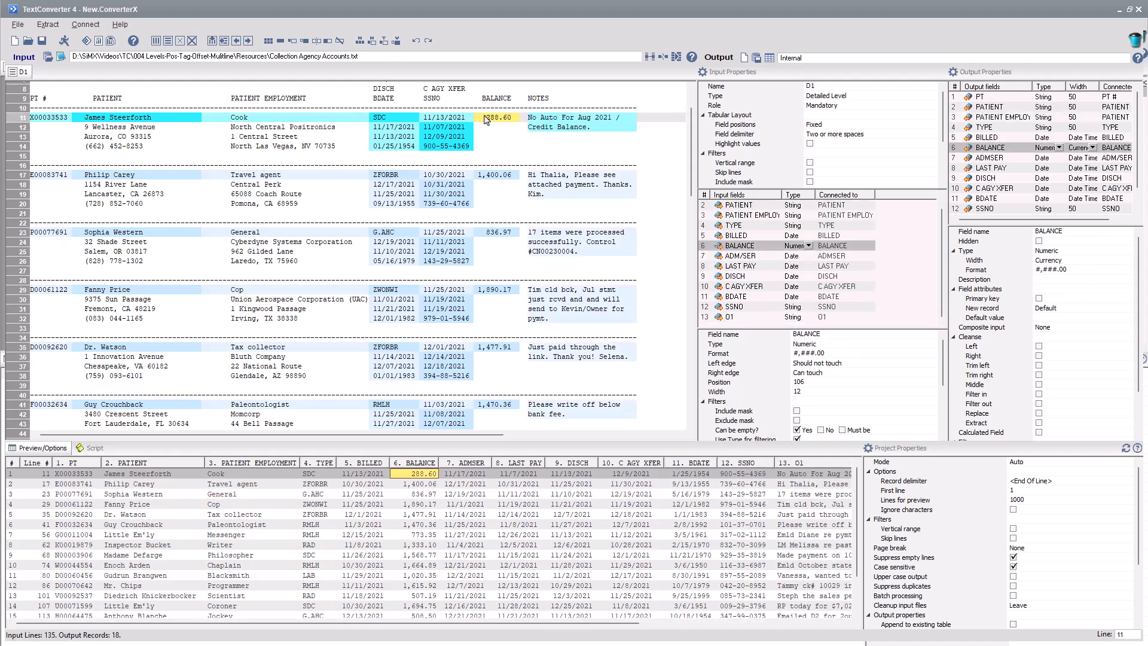
Add an offset field for the three employer name and address lines, anchored to the PATIENT EMPLOYMENT field
{"action": "left_click_drag", "start_coordinate": [215, 123], "coordinate": [360, 150]}
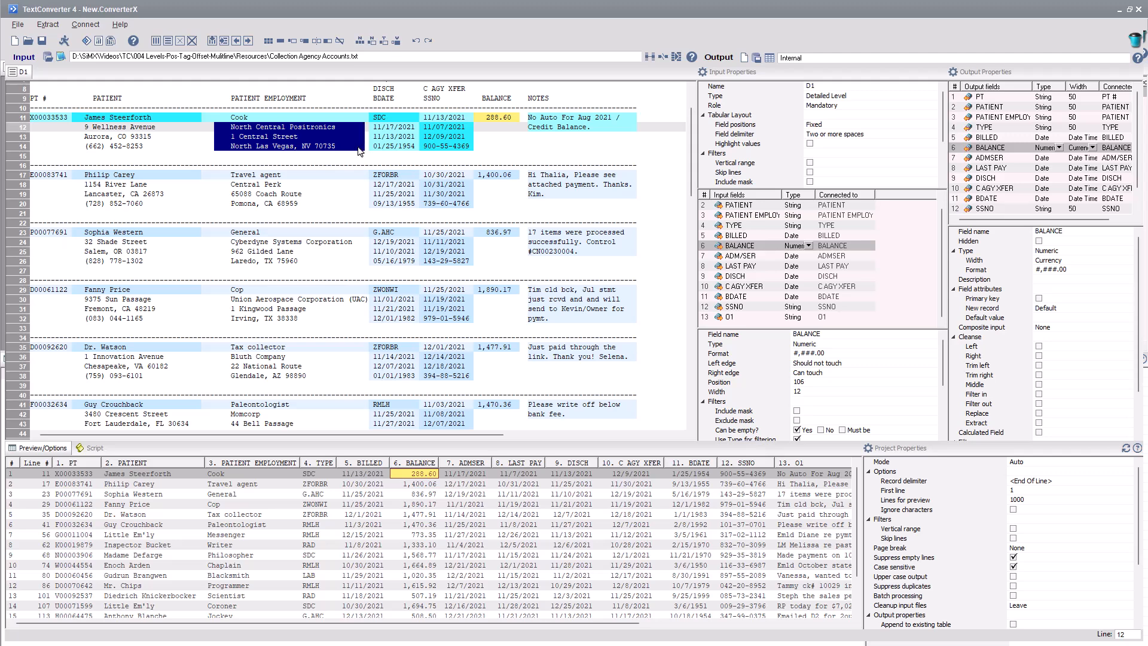
{"action": "right_click", "coordinate": [327, 139]}
{"action": "left_click", "coordinate": [364, 222]}
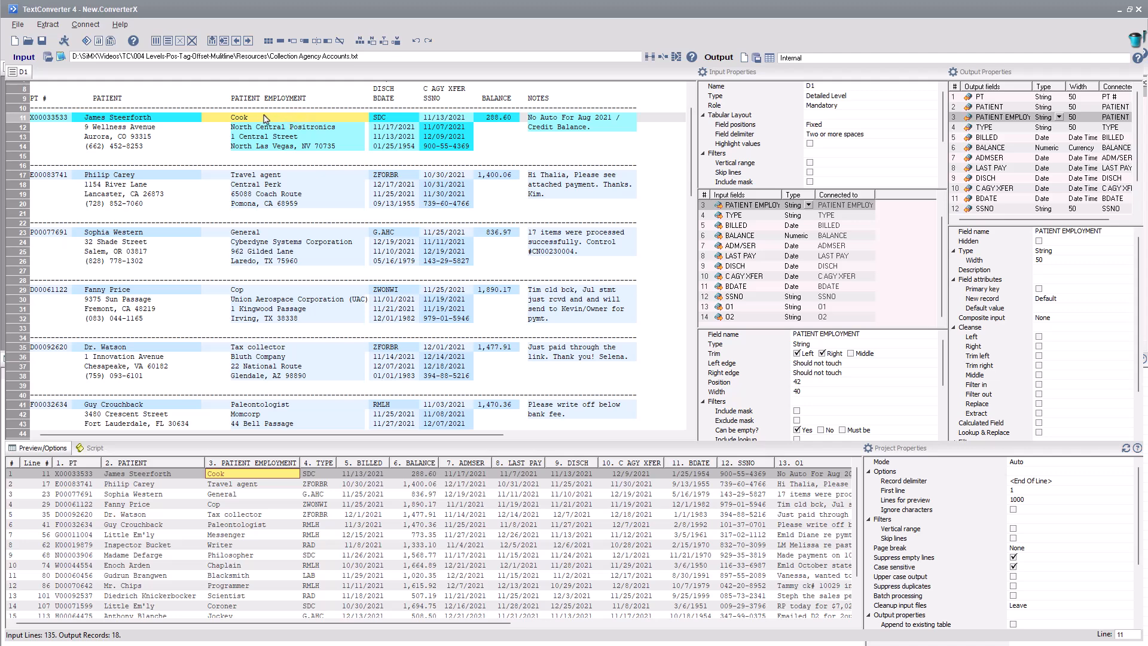
Add an offset field covering the patient's two address lines, anchored to the PATIENT field
{"action": "left_click", "coordinate": [86, 130]}
{"action": "left_click_drag", "start_coordinate": [85, 130], "coordinate": [189, 139]}
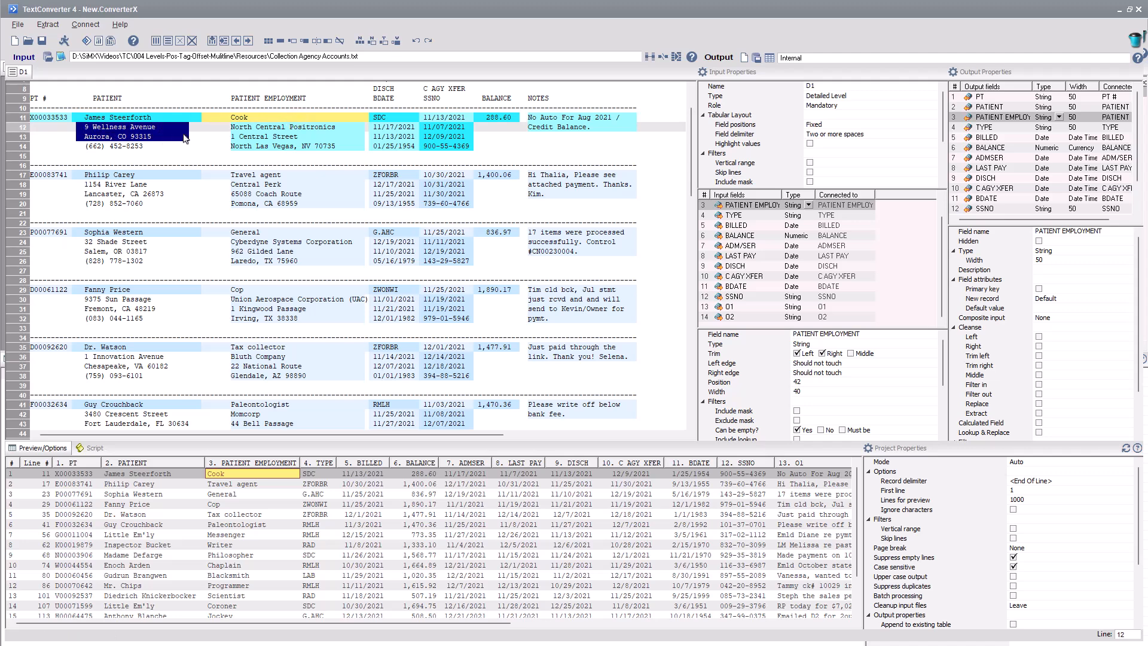
{"action": "right_click", "coordinate": [172, 138]}
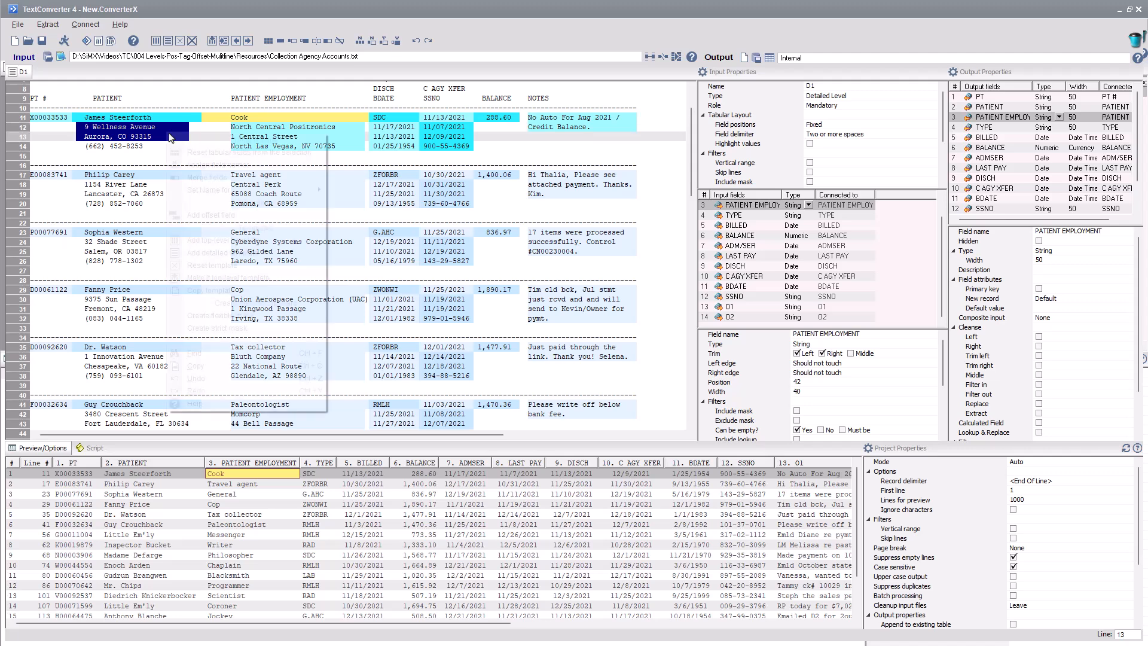
{"action": "left_click", "coordinate": [213, 215]}
{"action": "left_click", "coordinate": [161, 119]}
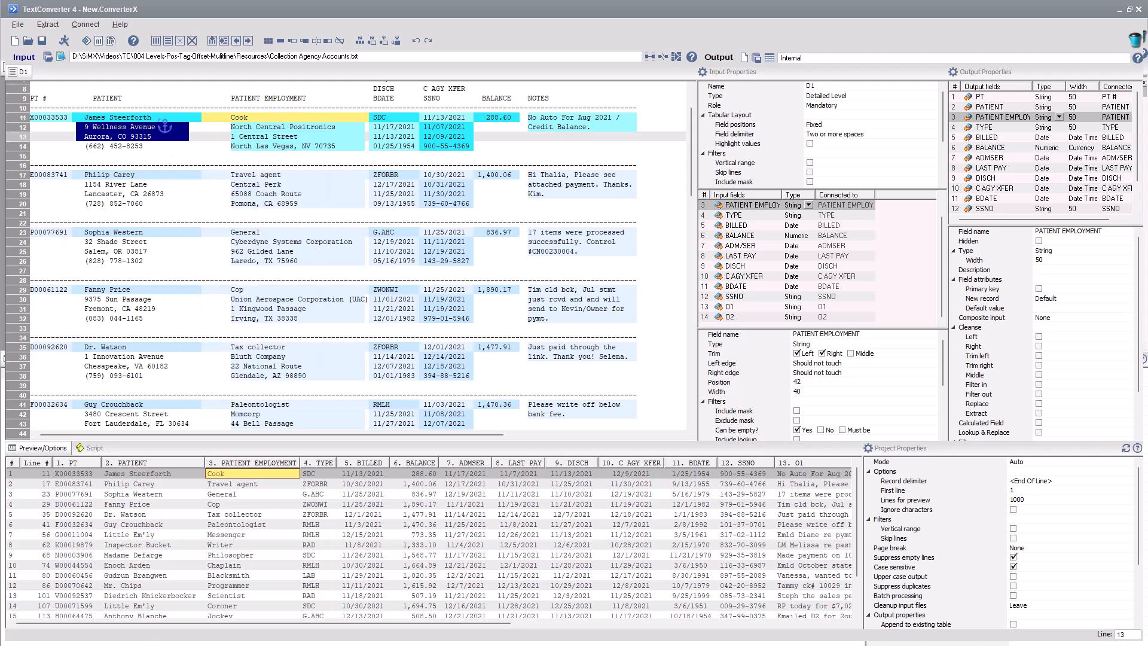
Add an offset field for the patient's phone number line, anchored to the PT # field
{"action": "left_click_drag", "start_coordinate": [69, 148], "coordinate": [176, 149]}
{"action": "right_click", "coordinate": [159, 151]}
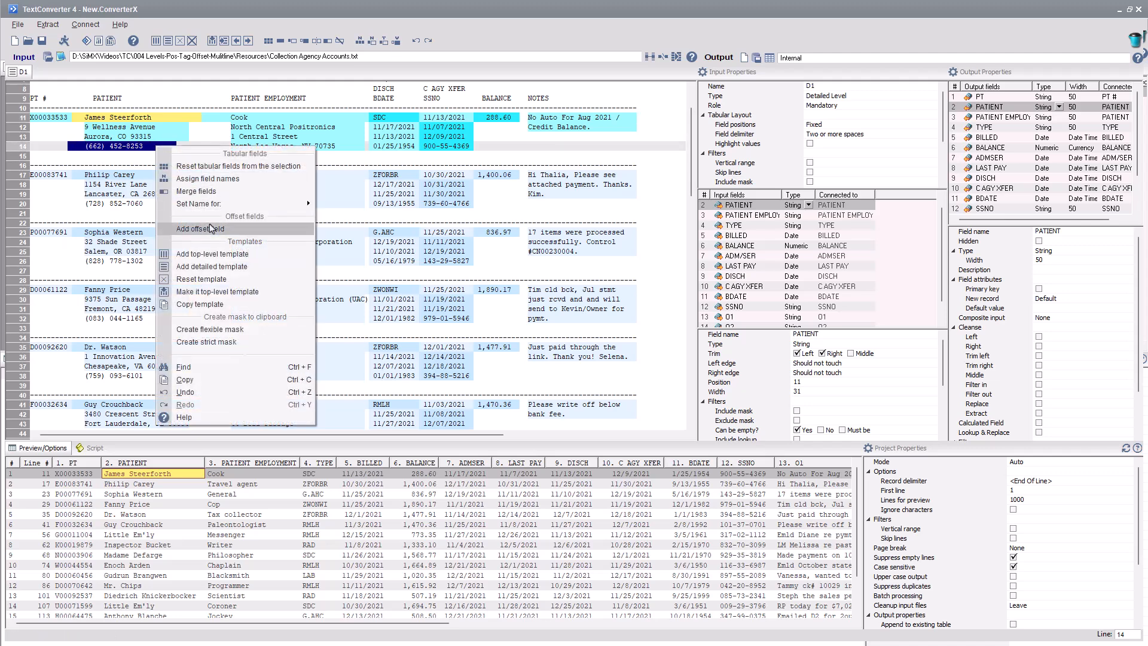
{"action": "left_click", "coordinate": [210, 229]}
{"action": "left_click", "coordinate": [61, 119]}
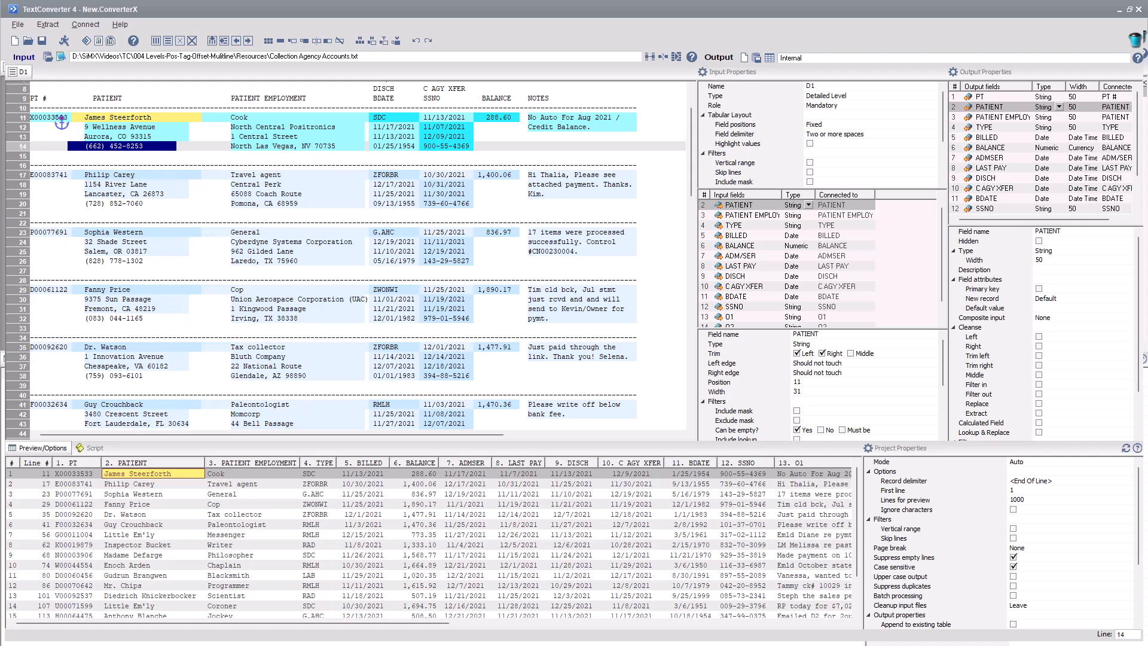
Set the width of the employer address offset field O2 to 37
{"action": "left_click", "coordinate": [259, 304]}
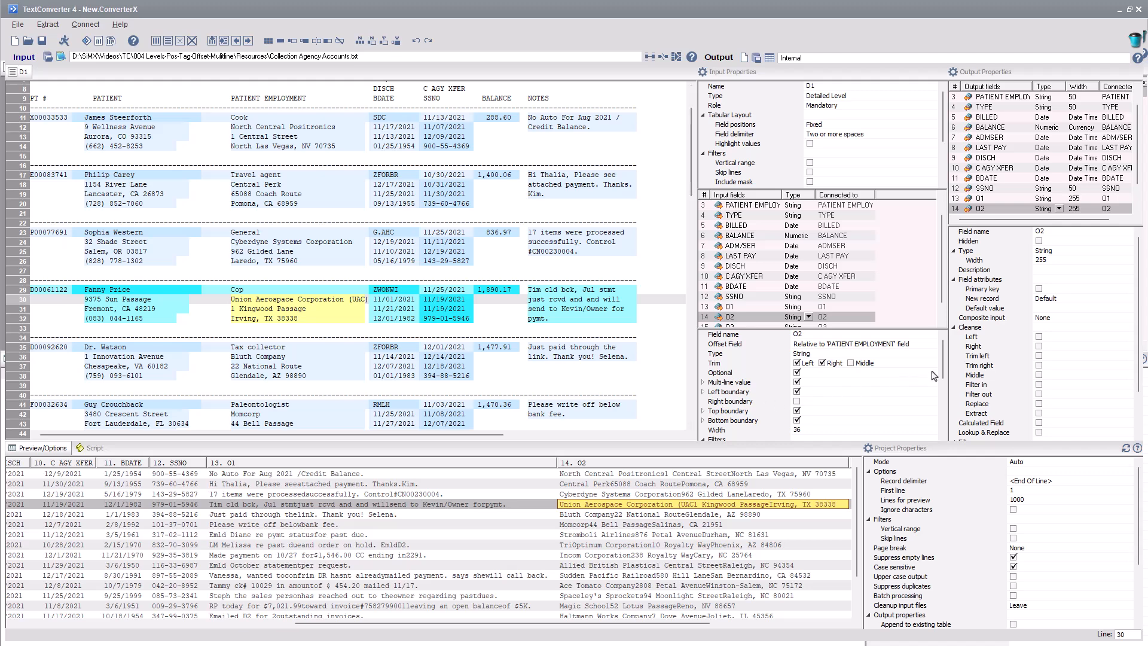
{"action": "left_click_drag", "start_coordinate": [943, 367], "coordinate": [943, 389]}
{"action": "left_click", "coordinate": [861, 385]}
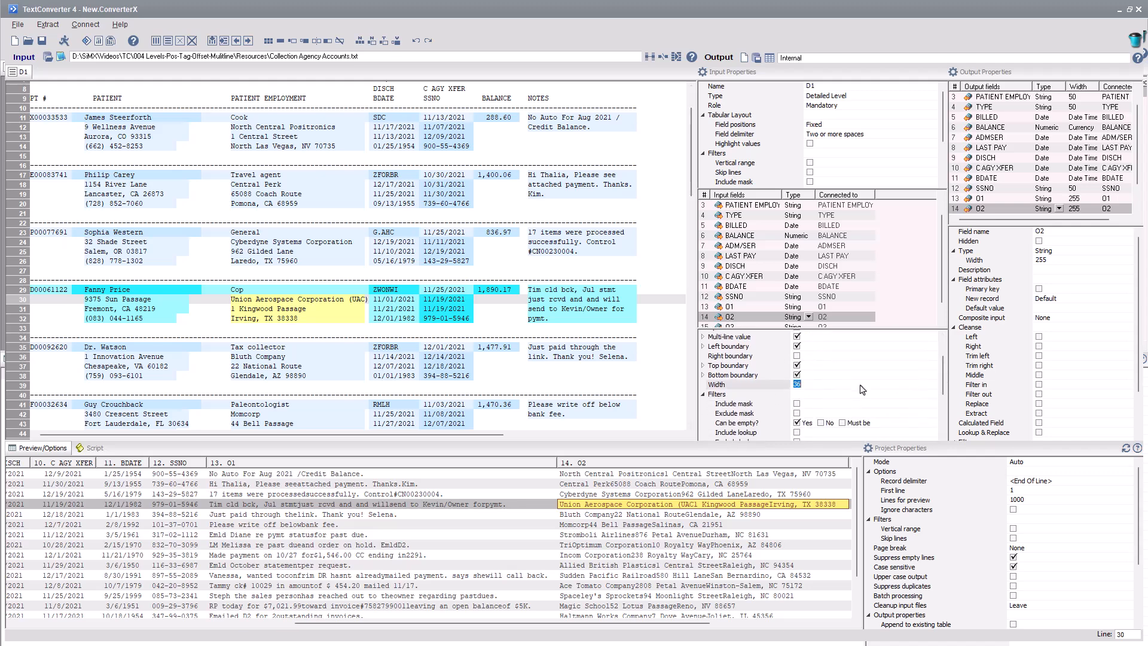
{"action": "type", "text": "37"}
{"action": "key", "text": "Return"}
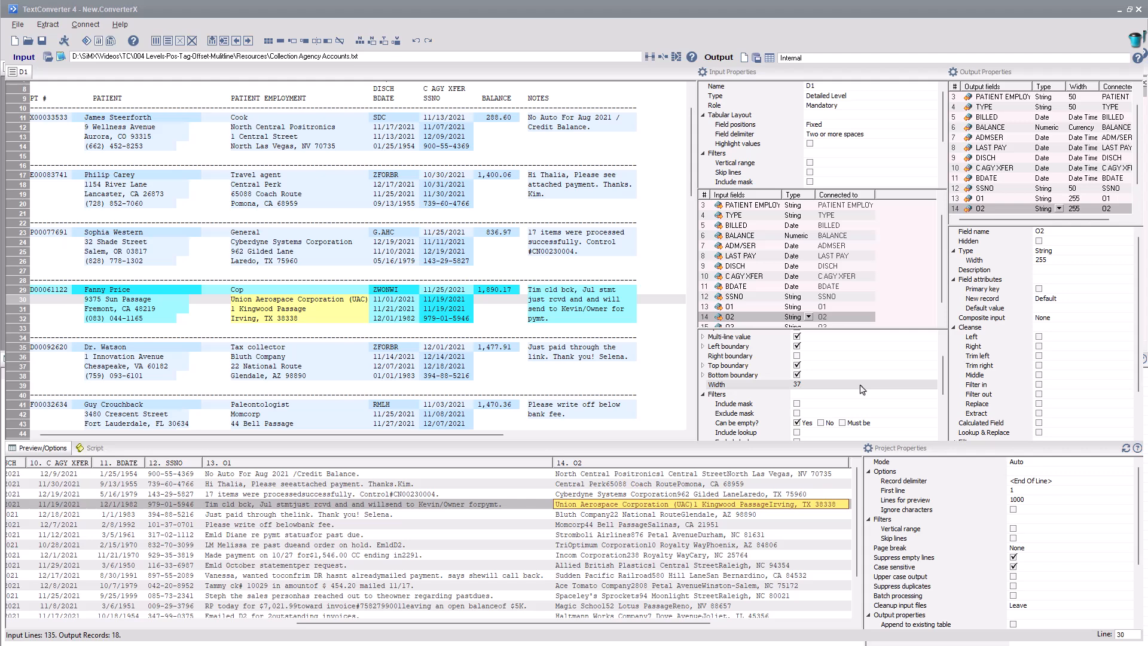
Add an 'Address' block to the O2 field to split the employer data into address part output fields
{"action": "right_click", "coordinate": [721, 318]}
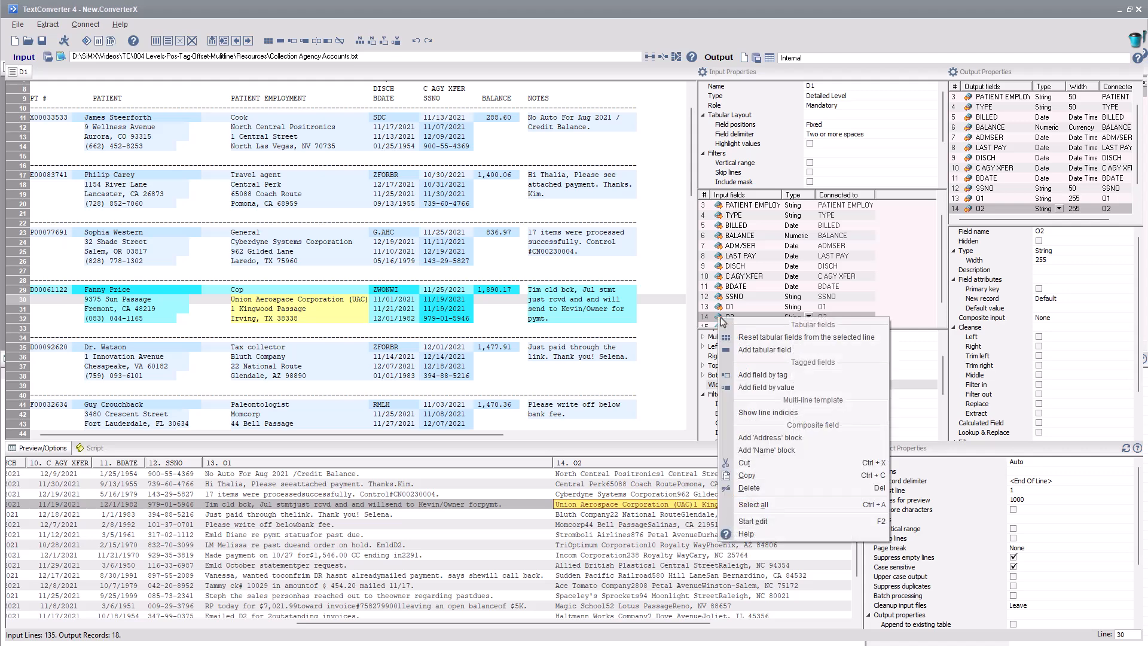
{"action": "left_click", "coordinate": [766, 437]}
{"action": "scroll", "coordinate": [1140, 168], "scroll_direction": "down", "scroll_amount": 2}
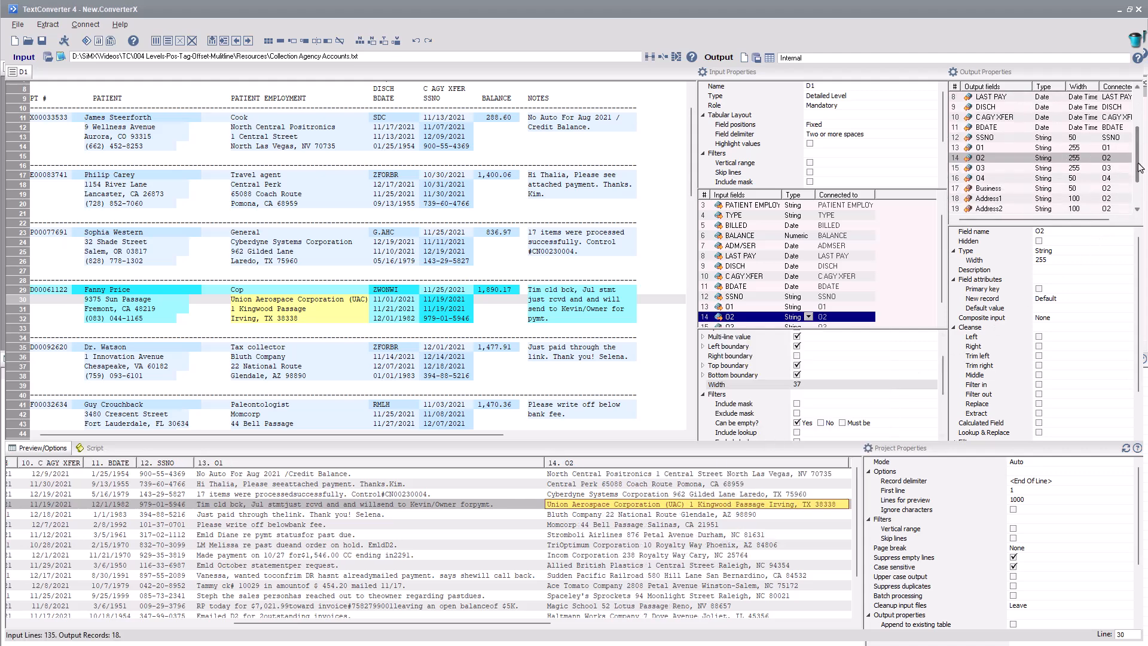
{"action": "left_click_drag", "start_coordinate": [1140, 168], "coordinate": [1136, 203]}
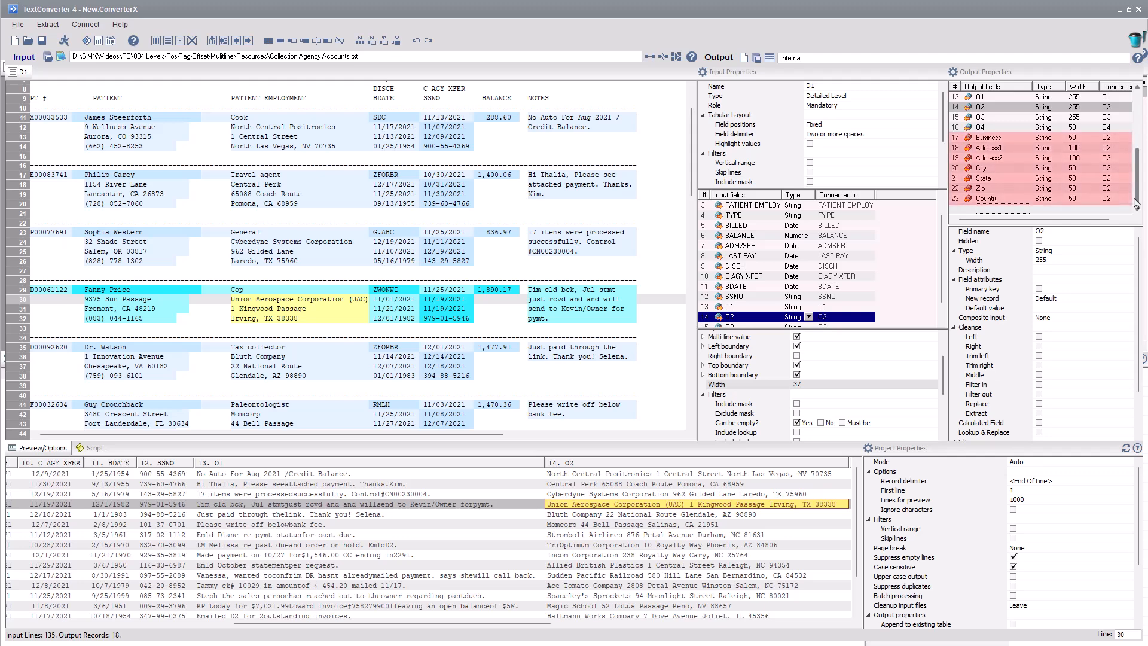
Examine the Address part settings of the Zip, State, City and Address1 output fields
{"action": "left_click", "coordinate": [996, 188]}
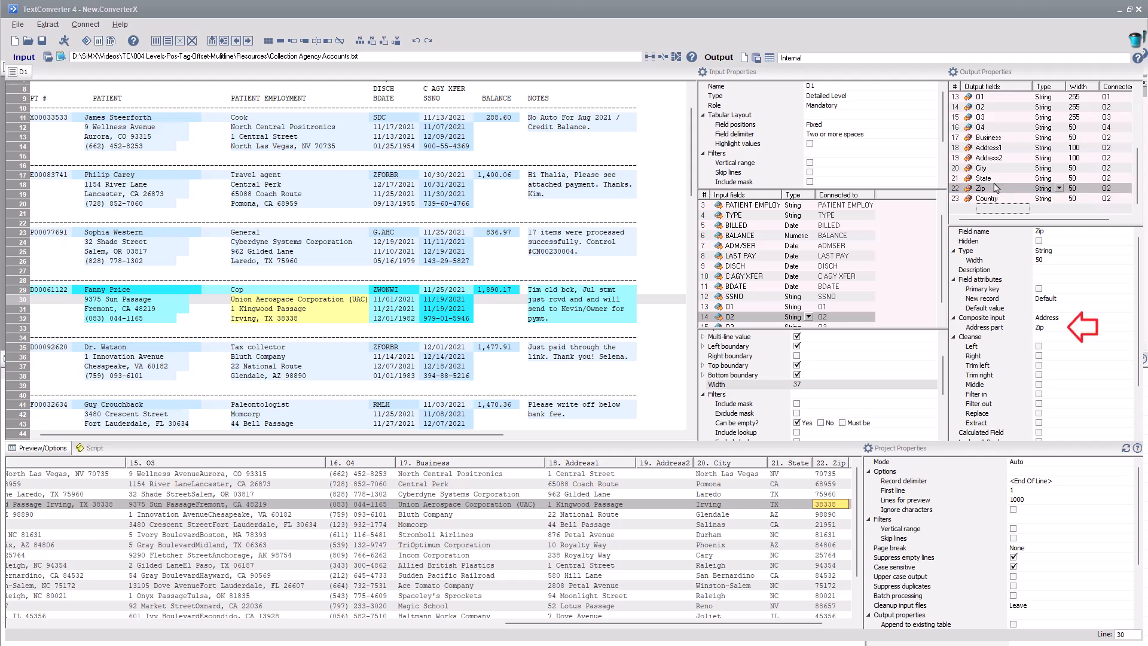
{"action": "left_click", "coordinate": [997, 177]}
{"action": "left_click", "coordinate": [996, 172]}
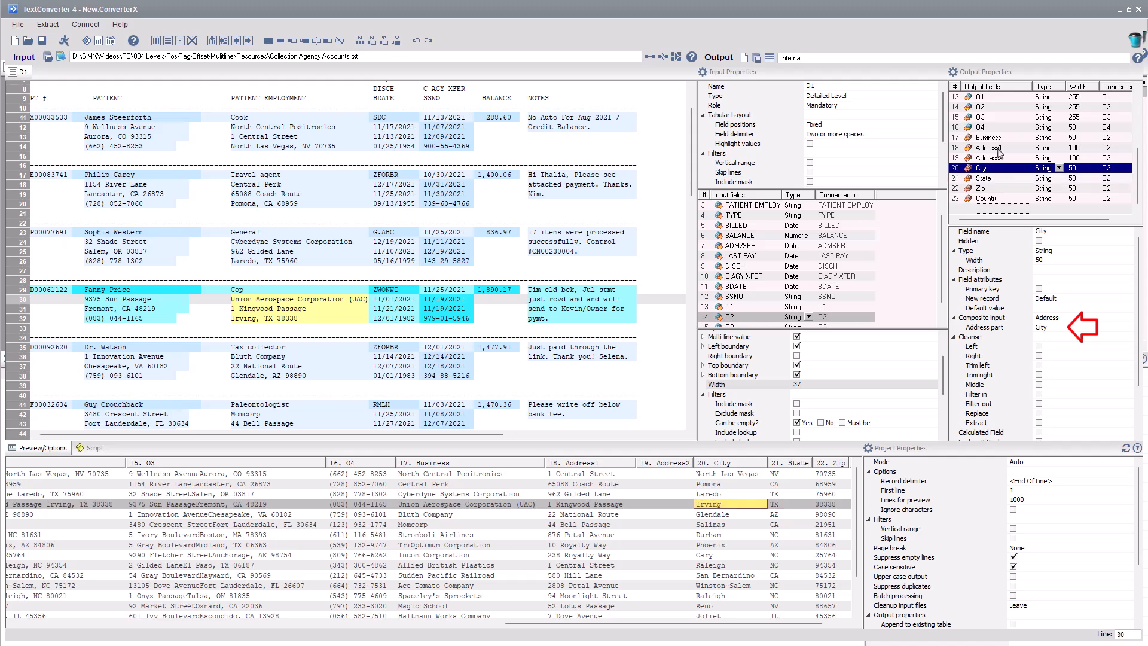
{"action": "left_click", "coordinate": [998, 149]}
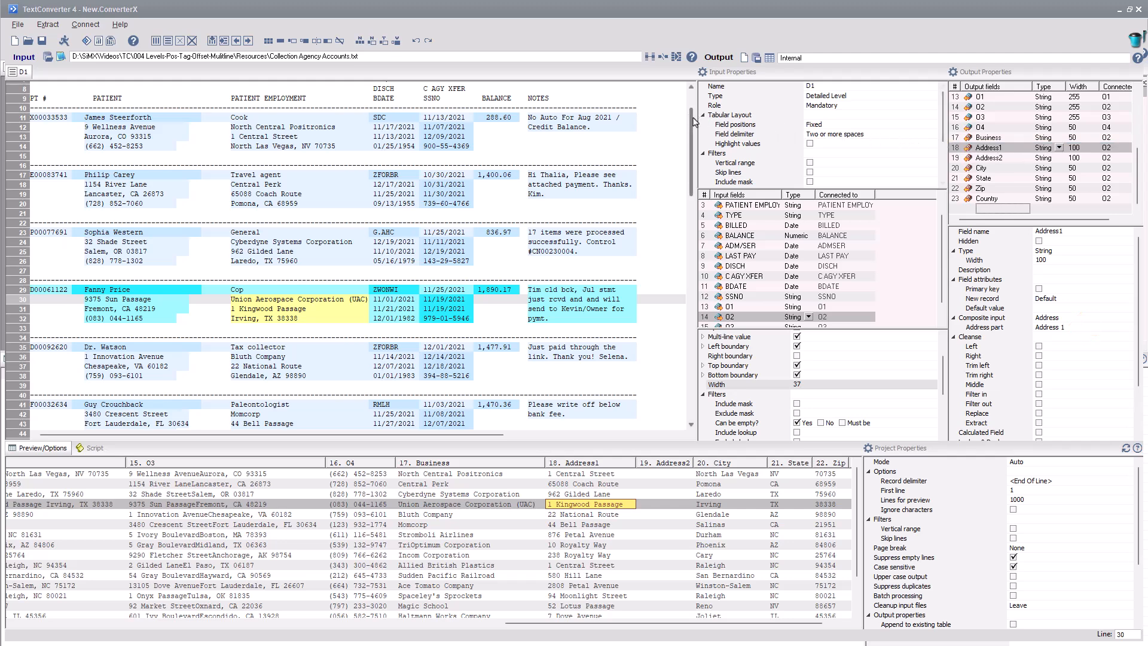
{"action": "left_click_drag", "start_coordinate": [694, 121], "coordinate": [693, 89]}
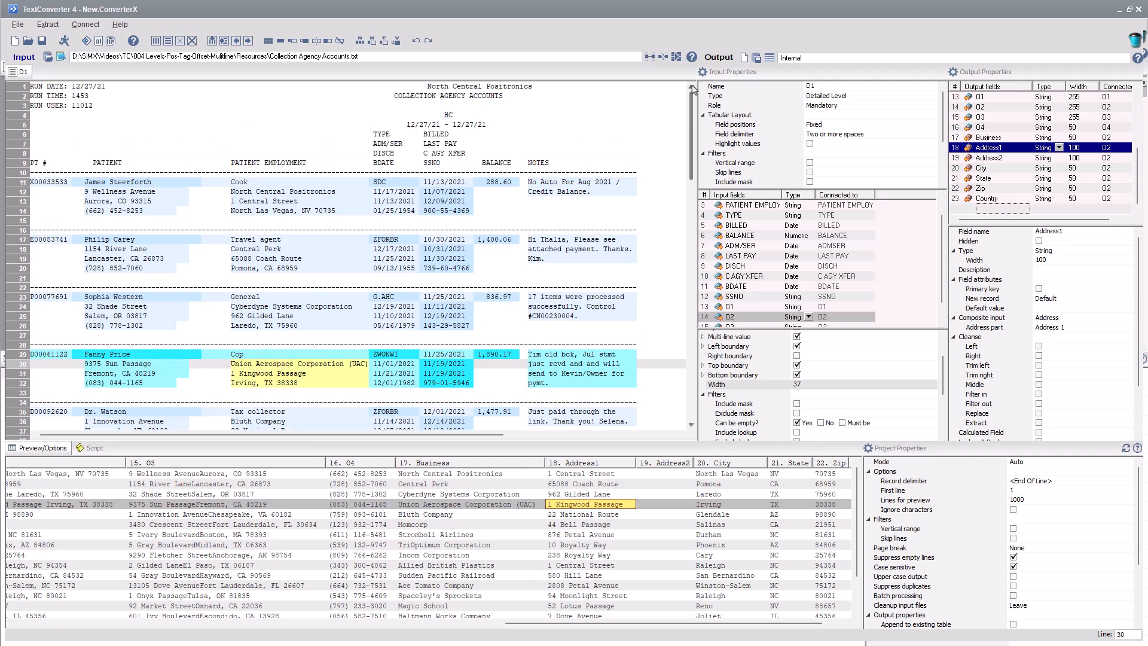
Add a top-level template for the report header and create tagged fields from its RUN DATE, RUN TIME and RUN USER labels
{"action": "right_click", "coordinate": [283, 119]}
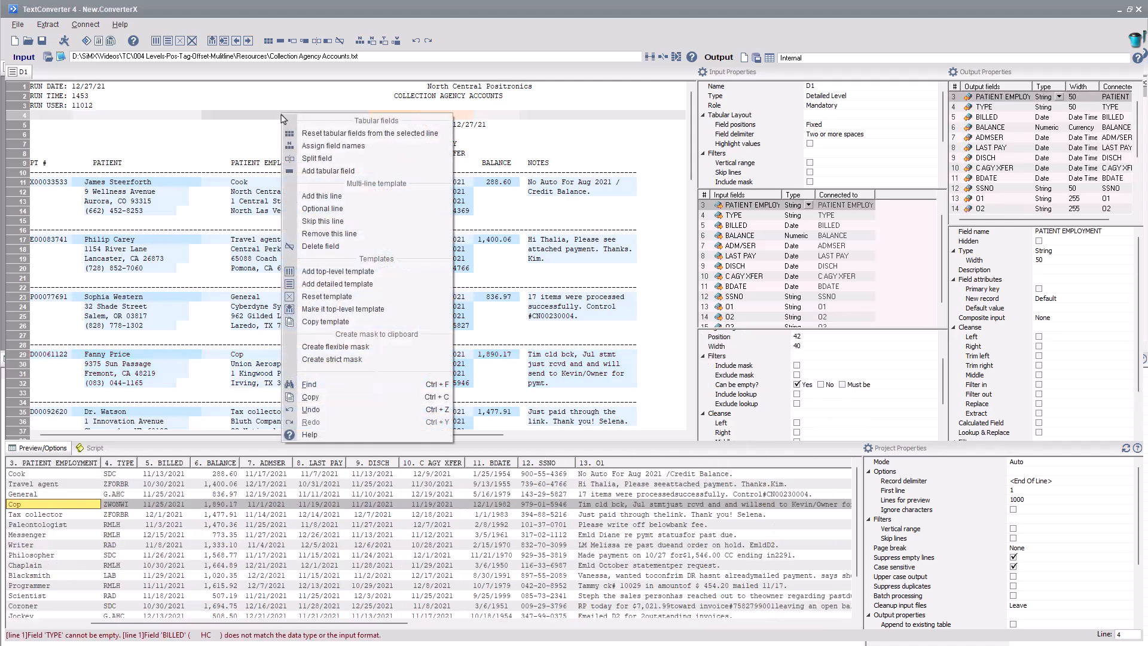
{"action": "left_click", "coordinate": [324, 272]}
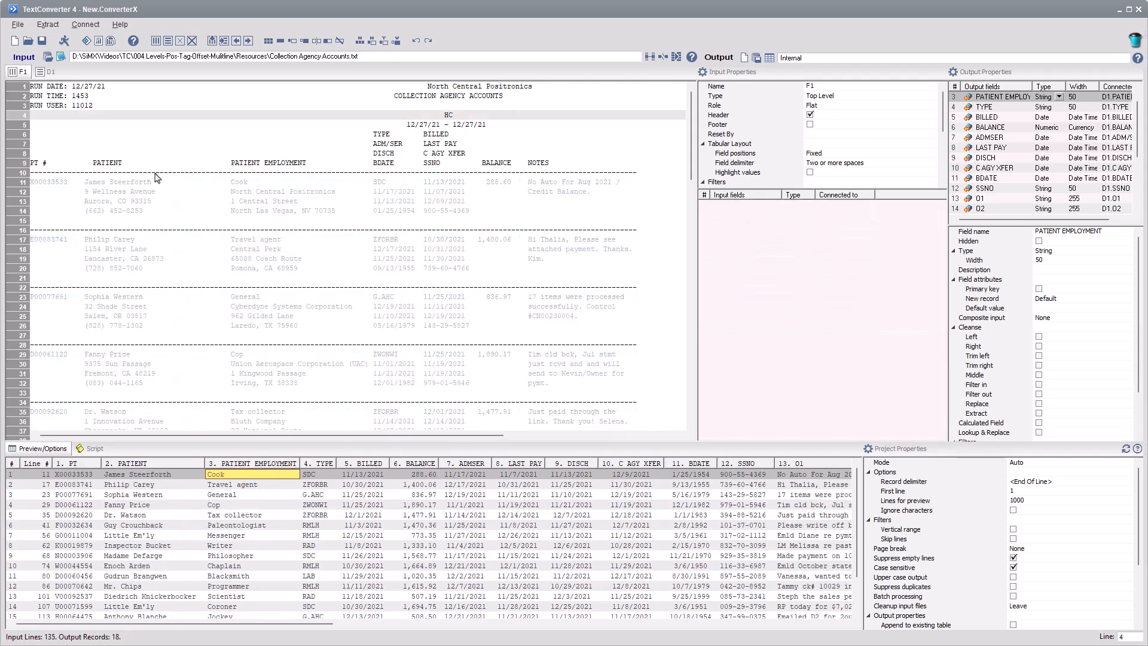
{"action": "left_click_drag", "start_coordinate": [70, 112], "coordinate": [31, 87]}
{"action": "right_click", "coordinate": [46, 95]}
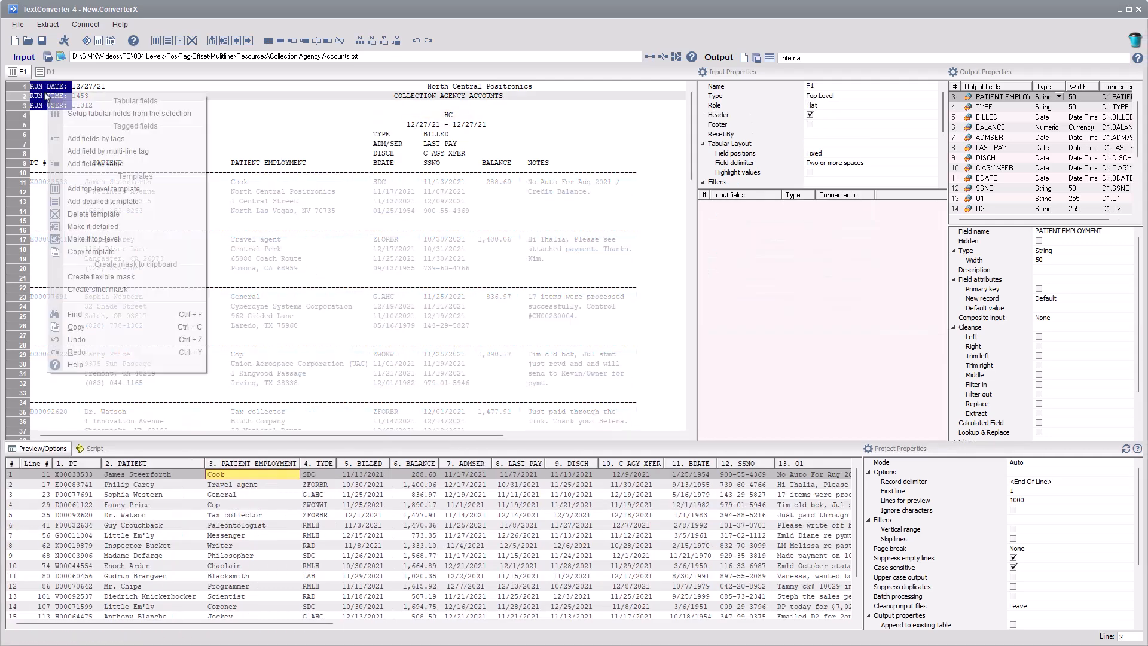
{"action": "left_click", "coordinate": [91, 140]}
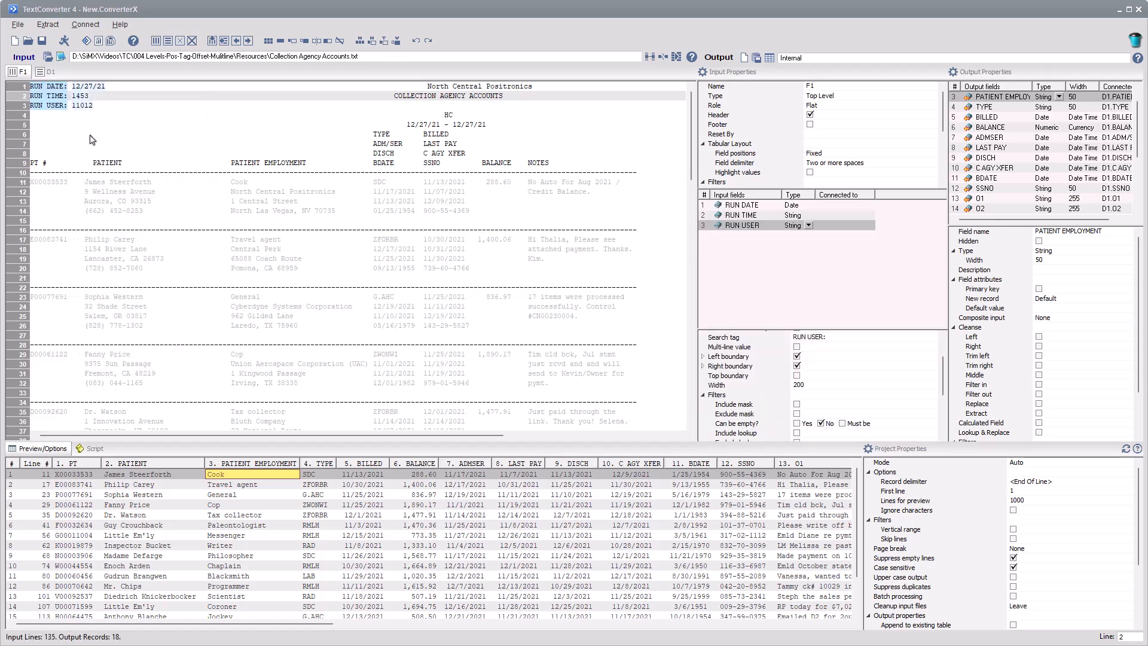
Set up tabular fields from the centred header block covering the company name, report title, HC code and date range lines
{"action": "left_click_drag", "start_coordinate": [268, 84], "coordinate": [646, 126]}
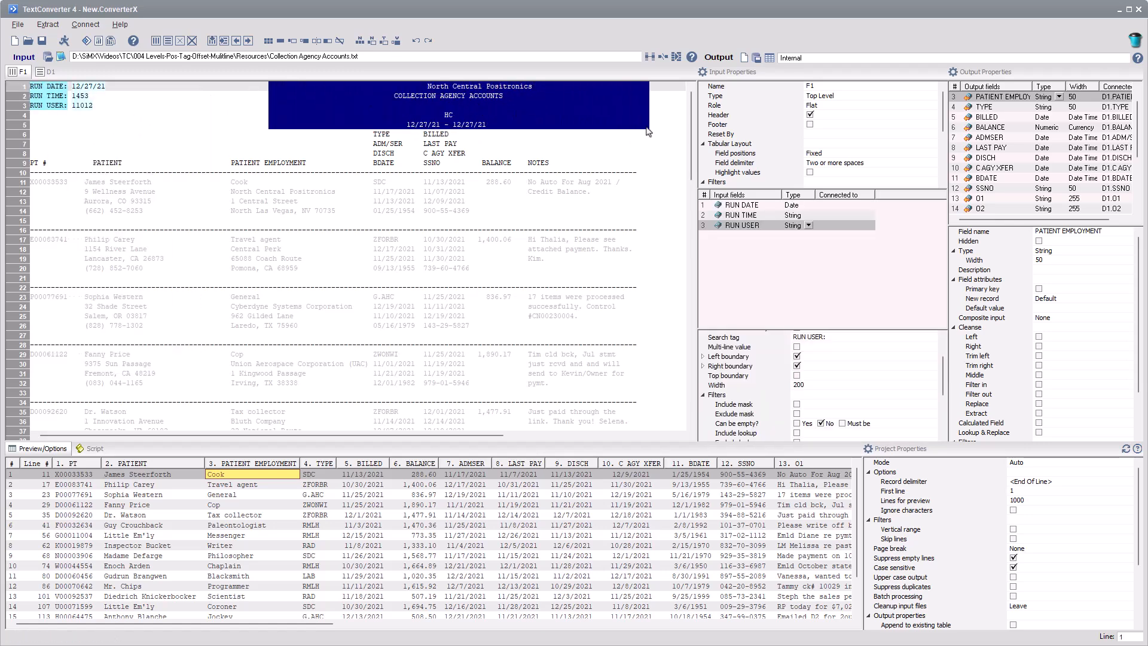
{"action": "right_click", "coordinate": [591, 129]}
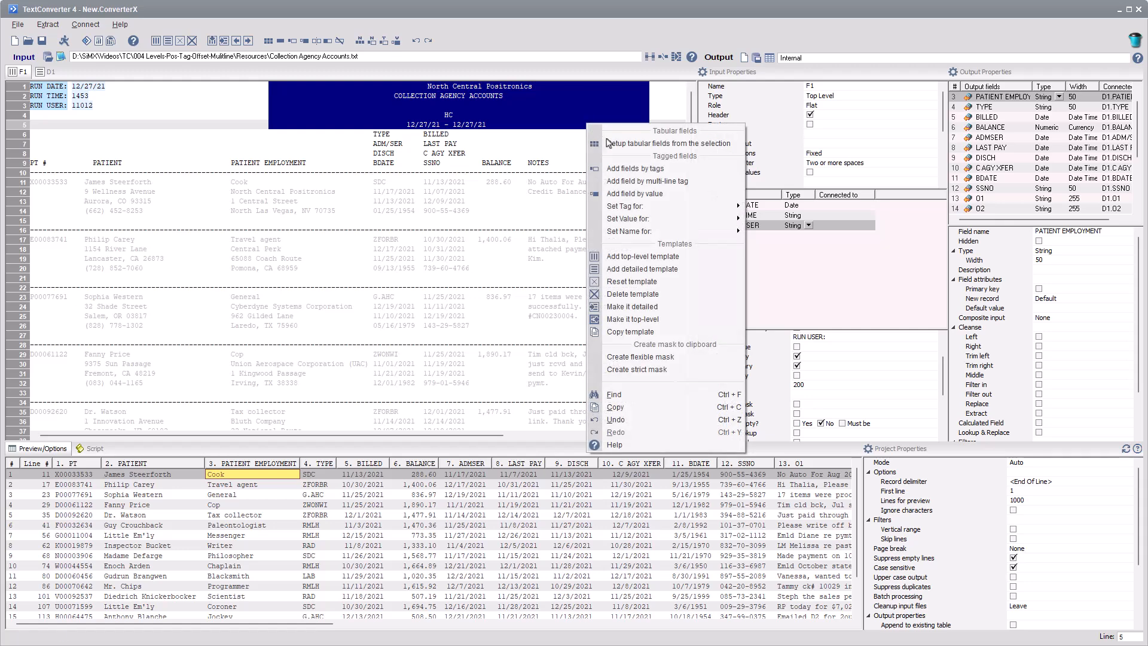
{"action": "left_click", "coordinate": [617, 146]}
Add all header input fields, RUN DATE through P4, to the start of the output fields and check their values in the preview
{"action": "left_click", "coordinate": [710, 206]}
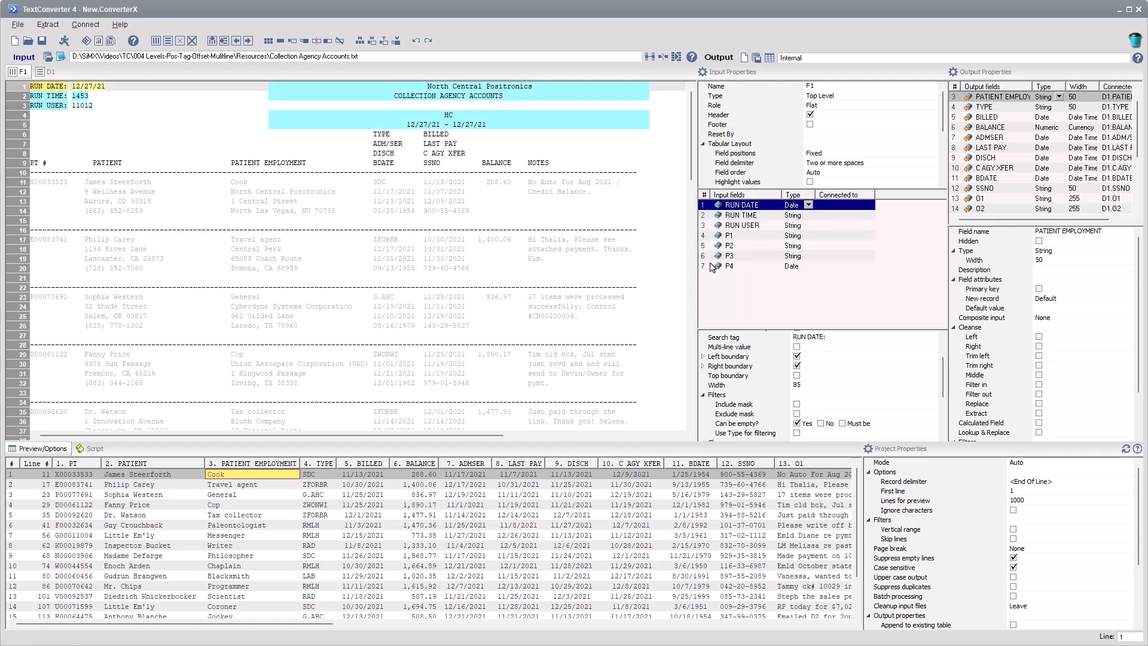
{"action": "left_click", "coordinate": [712, 267], "text": "shift"}
{"action": "left_click_drag", "start_coordinate": [710, 206], "coordinate": [968, 99]}
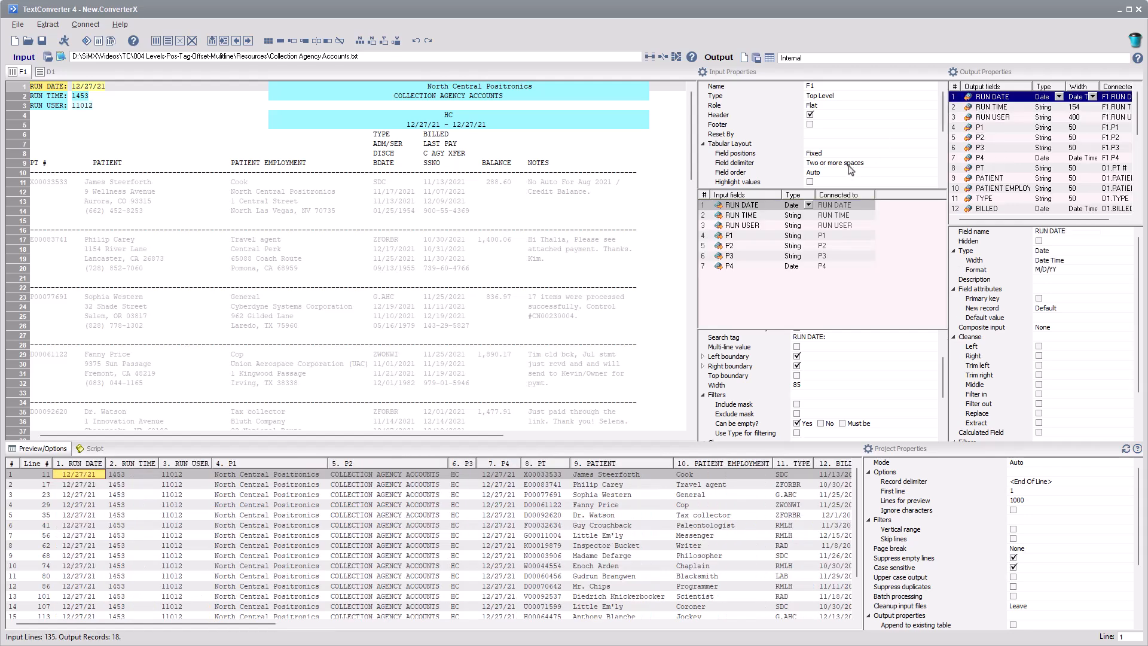
{"action": "left_click", "coordinate": [116, 476]}
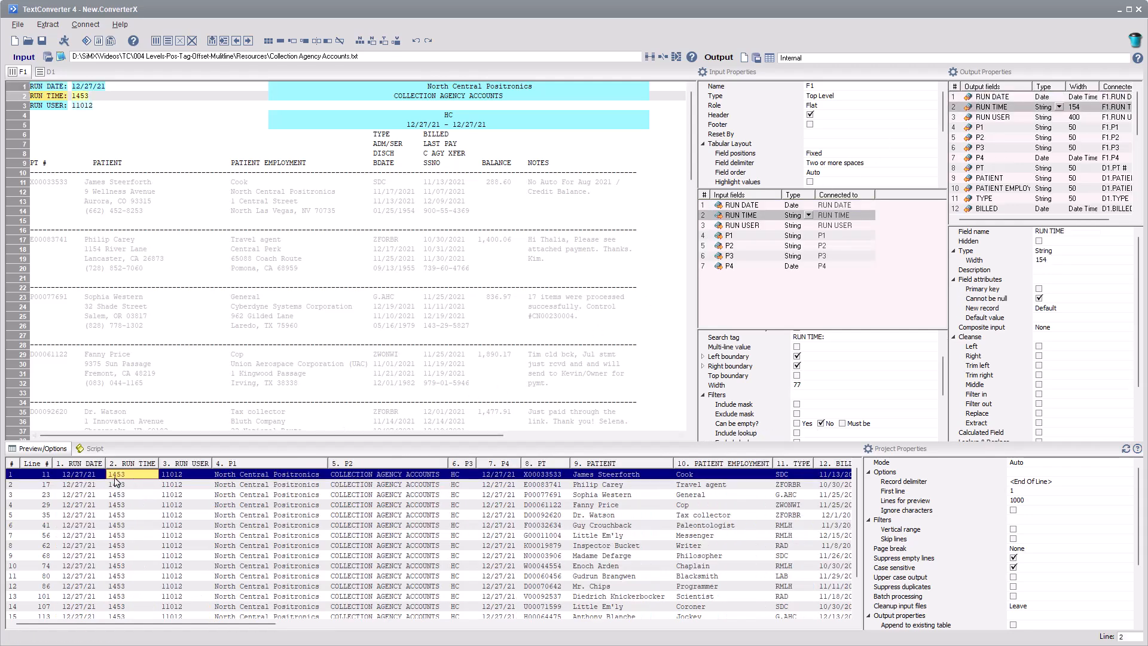
{"action": "left_click", "coordinate": [178, 481]}
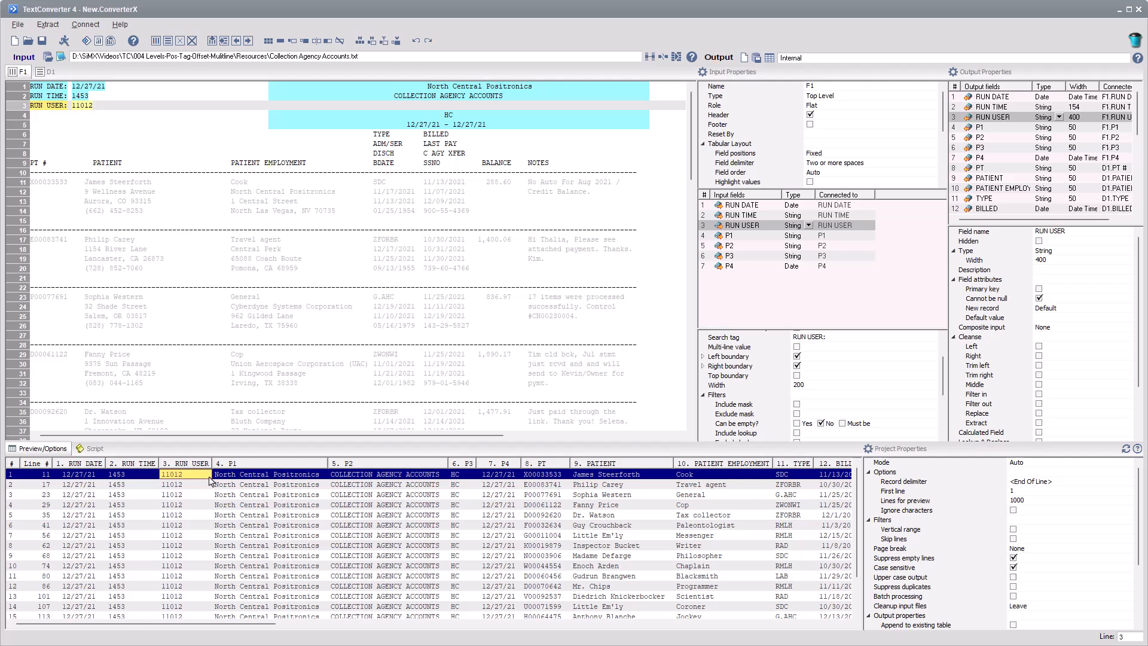
{"action": "left_click", "coordinate": [247, 480]}
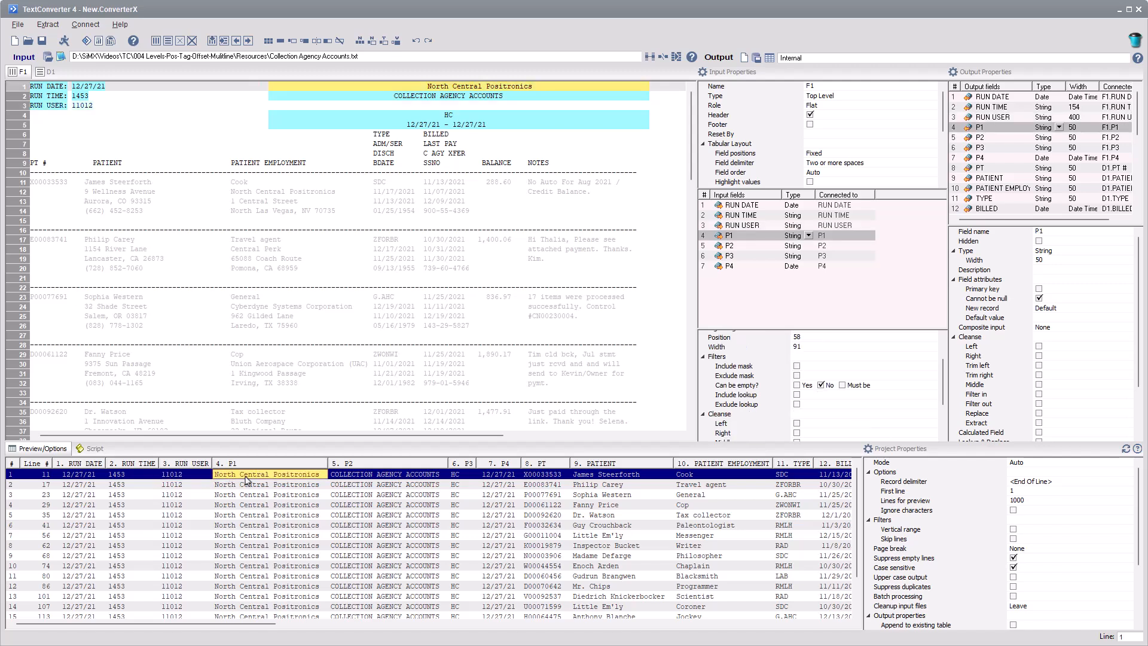